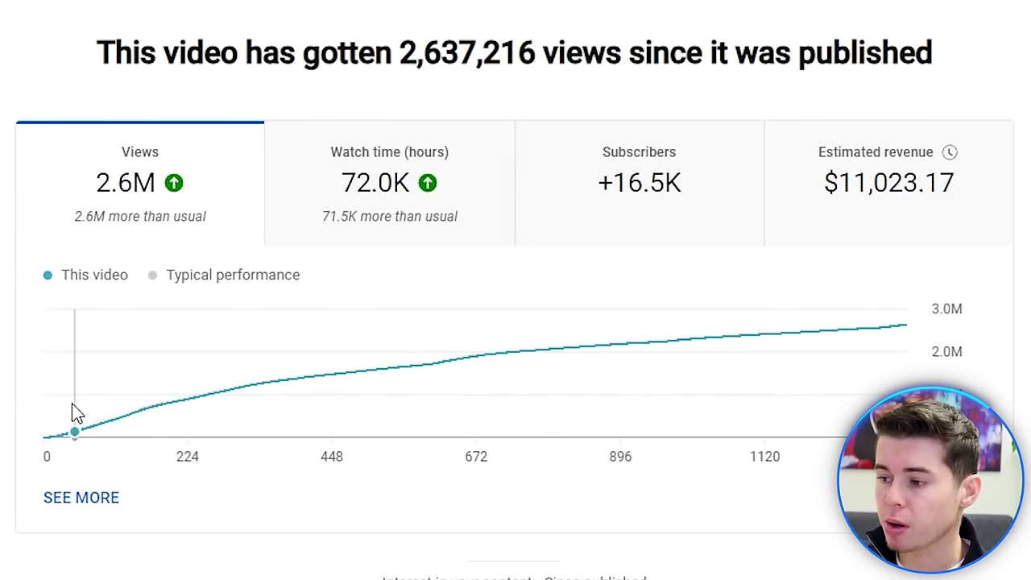
- Review the video's performance since publishing and highlight YouTube search among its realtime traffic sources
{"action": "left_click_drag", "start_coordinate": [69, 201], "coordinate": [155, 198]}
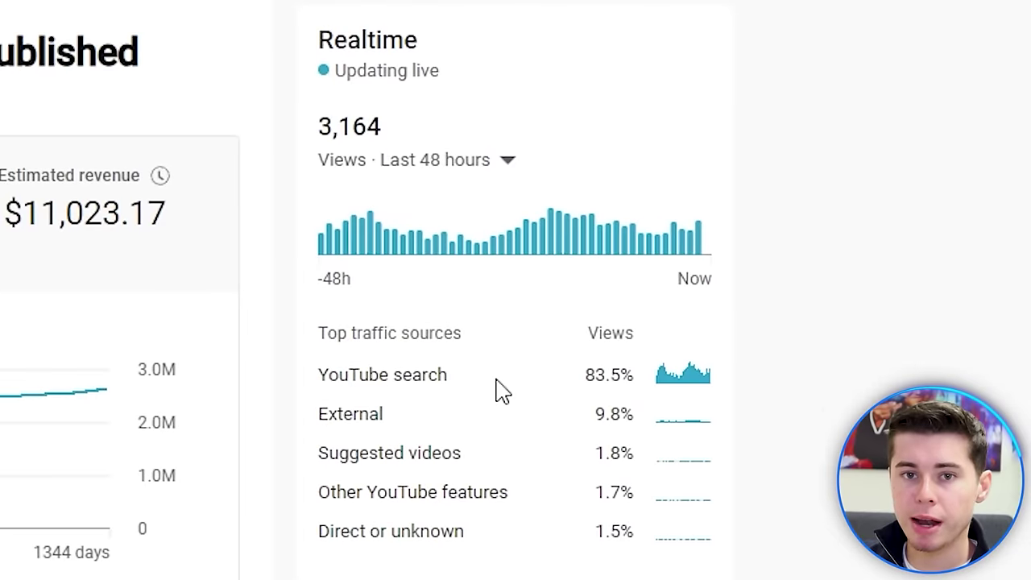
{"action": "left_click_drag", "start_coordinate": [496, 386], "coordinate": [330, 392]}
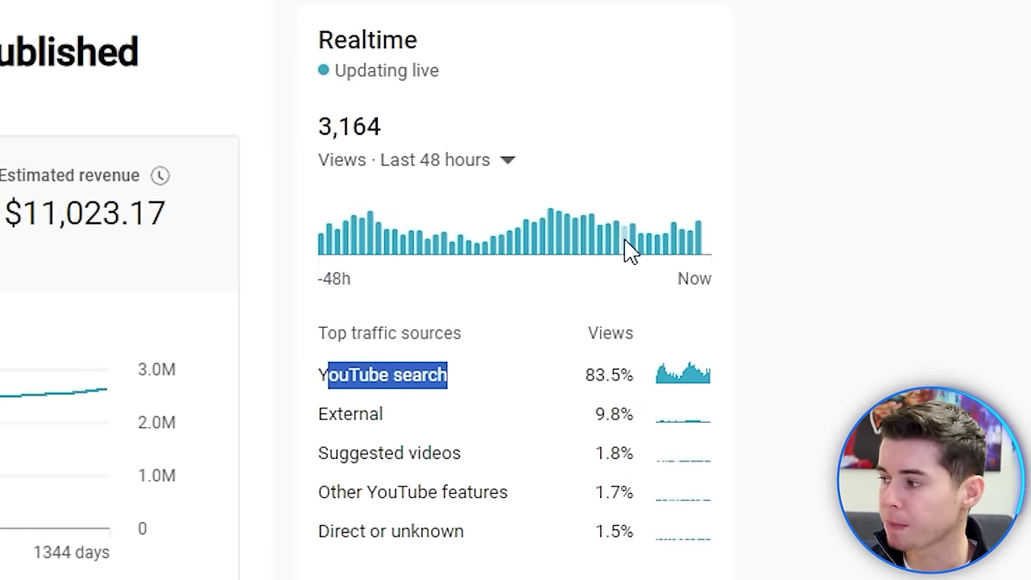
{"action": "left_click", "coordinate": [8, 216]}
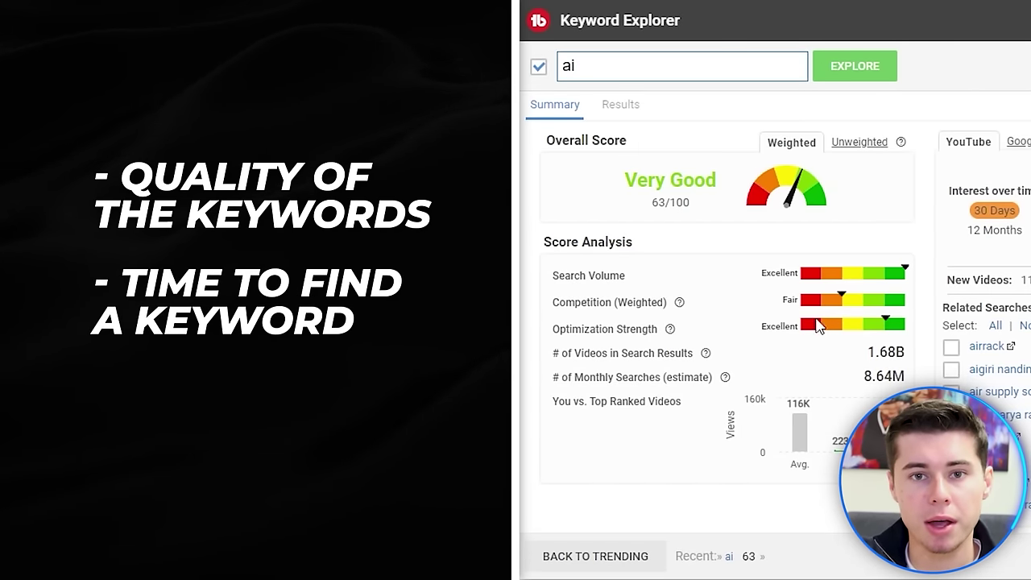
- Bookmark the "Google DeepMind Introduces RT-X Models" video from the results and open the saved videos
{"action": "mouse_move", "coordinate": [681, 306]}
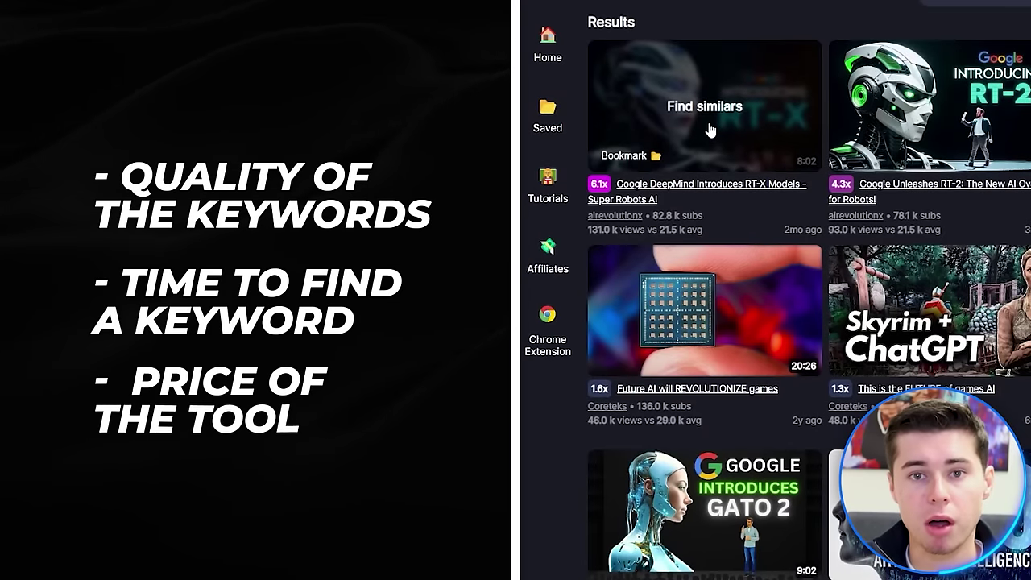
{"action": "mouse_move", "coordinate": [748, 140]}
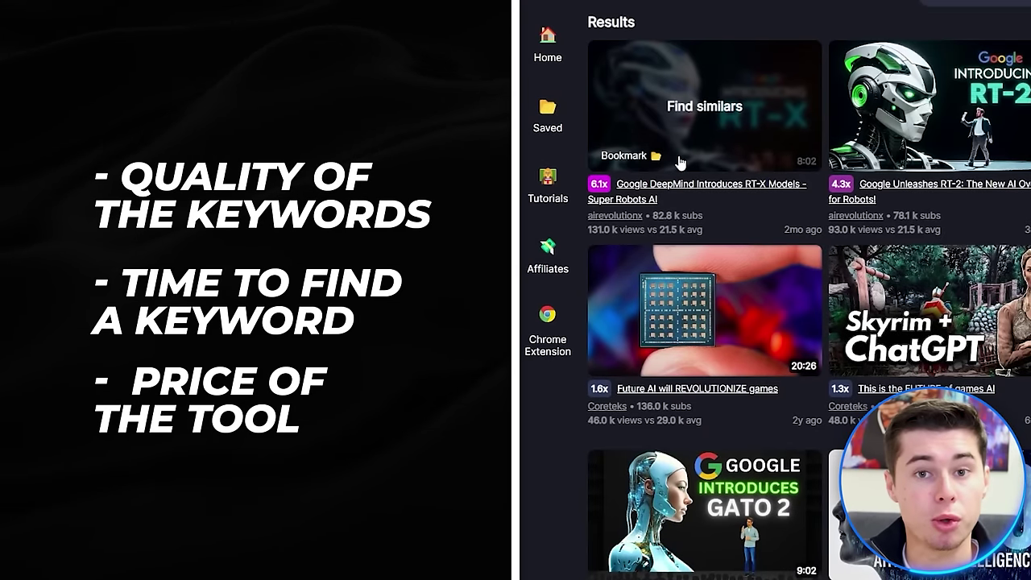
{"action": "left_click", "coordinate": [655, 157]}
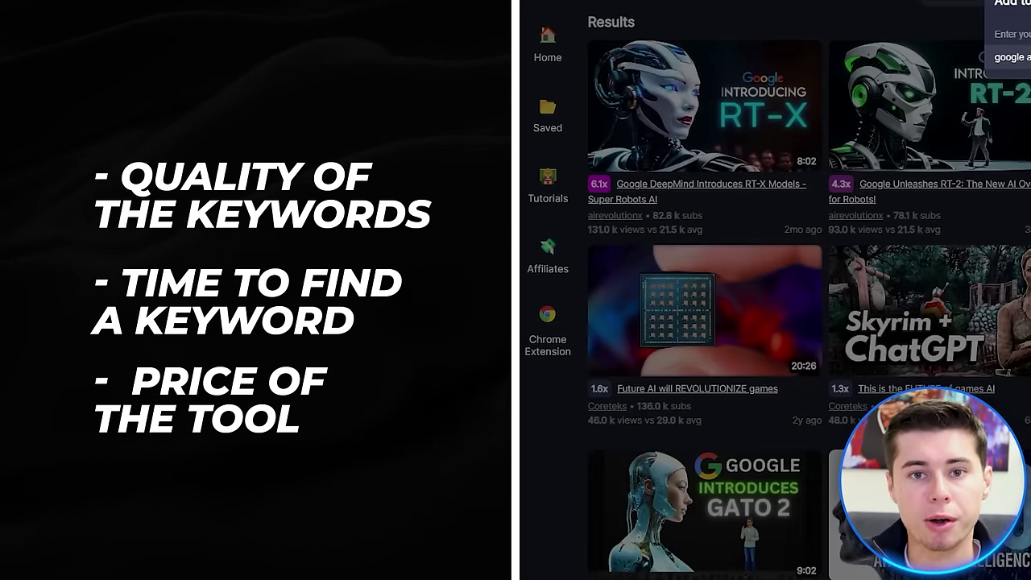
{"action": "left_click", "coordinate": [547, 129]}
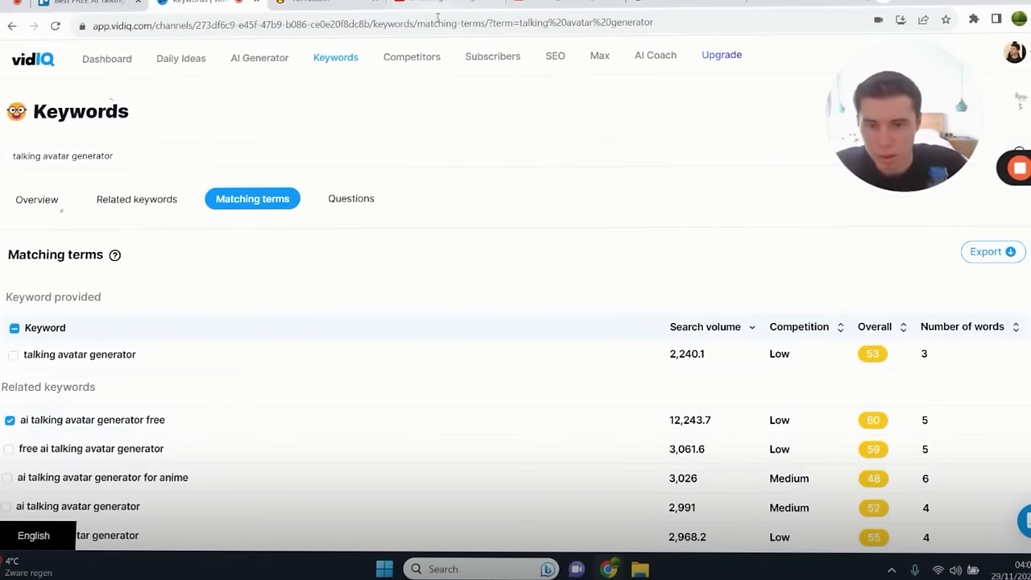
- Search the keyword tool for "ai" and list its matching terms
{"action": "scroll", "coordinate": [147, 370], "scroll_direction": "down", "scroll_amount": 3}
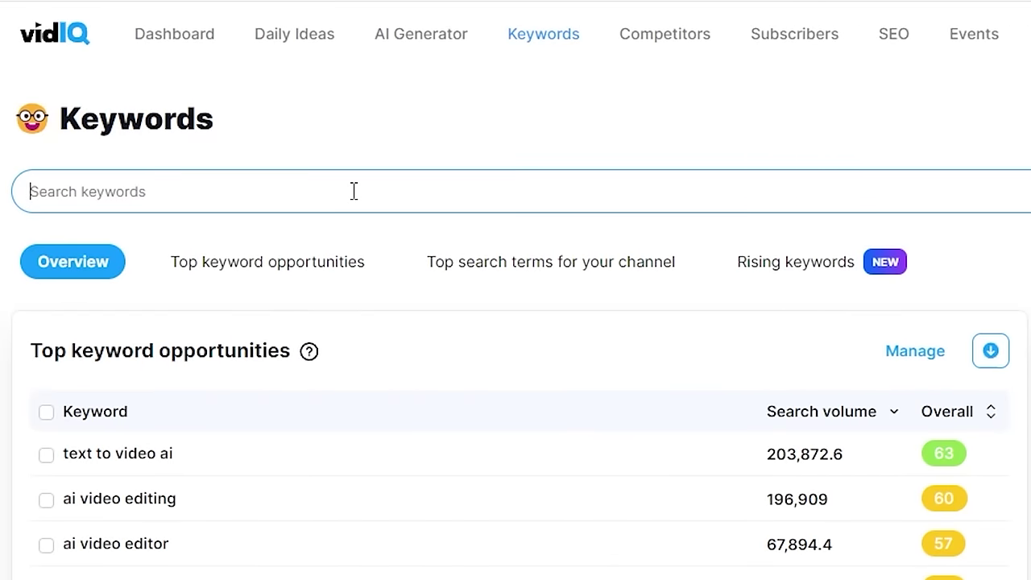
{"action": "type", "text": "ai"}
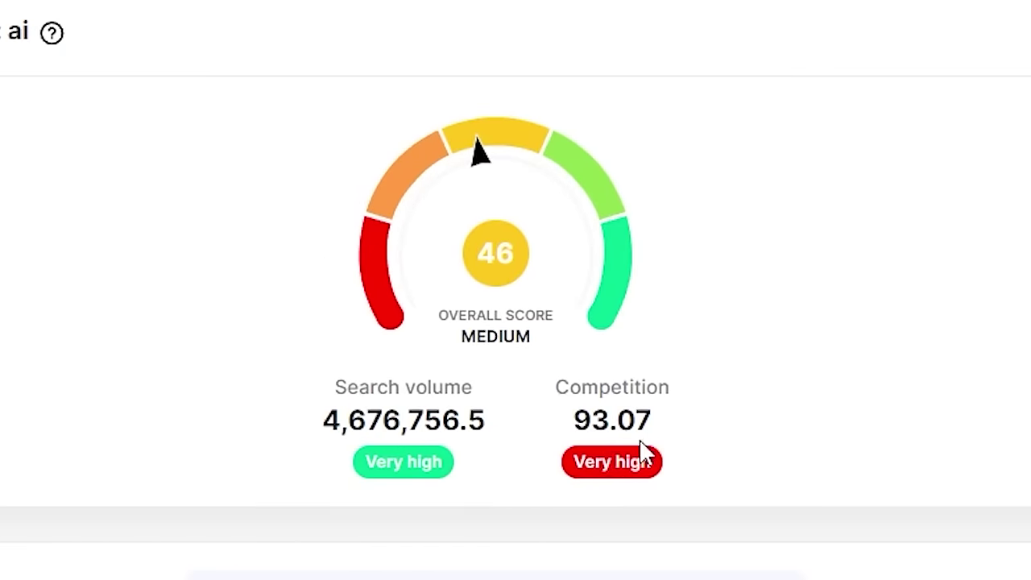
{"action": "left_click", "coordinate": [514, 231]}
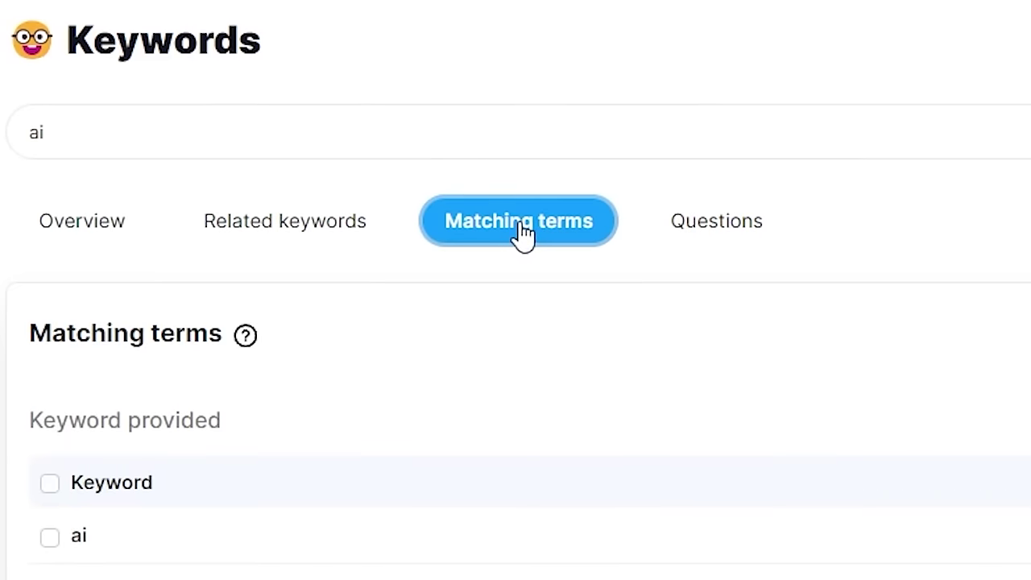
- Browse the matching terms for "ai" and open the keyword overview of "ai influencer"
{"action": "scroll", "coordinate": [522, 234], "scroll_direction": "down", "scroll_amount": 5}
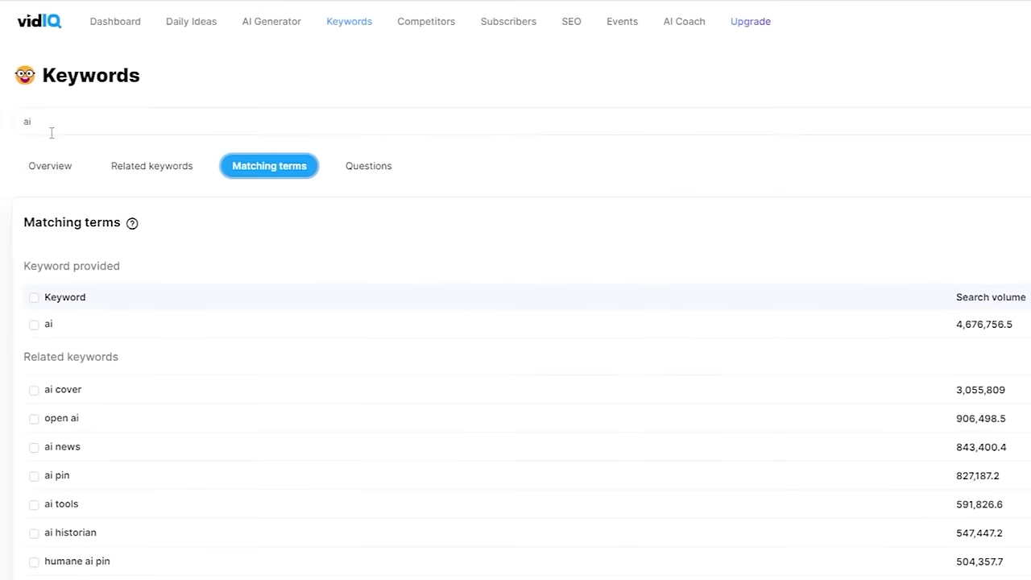
{"action": "scroll", "coordinate": [346, 518], "scroll_direction": "down", "scroll_amount": 1}
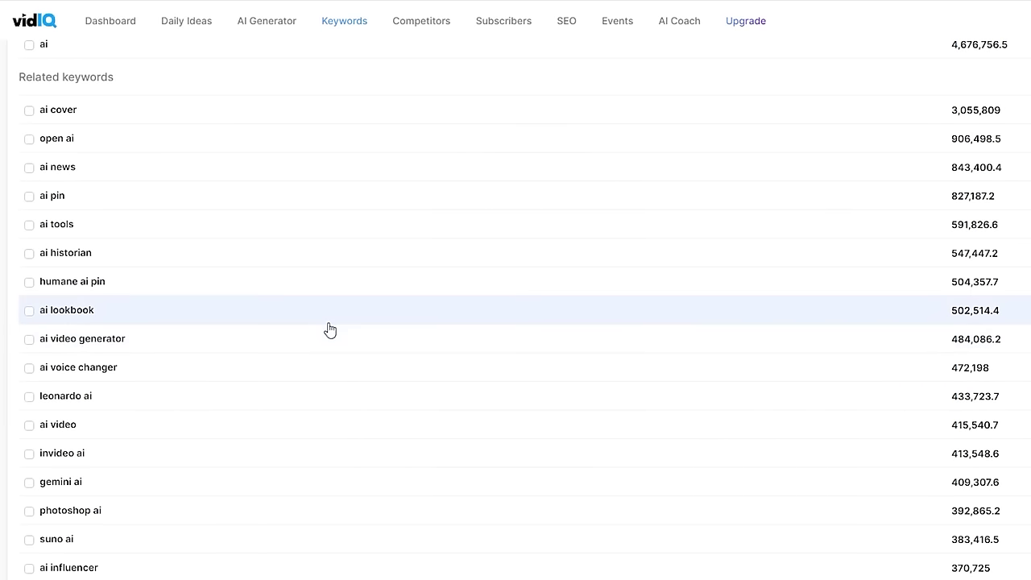
{"action": "scroll", "coordinate": [327, 329], "scroll_direction": "up", "scroll_amount": 3}
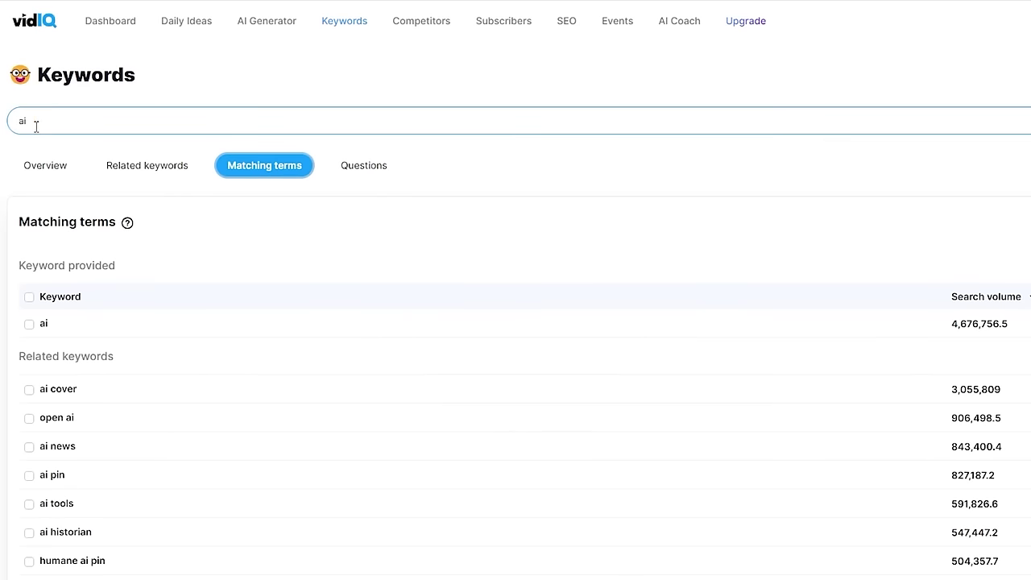
{"action": "scroll", "coordinate": [302, 369], "scroll_direction": "down", "scroll_amount": 5}
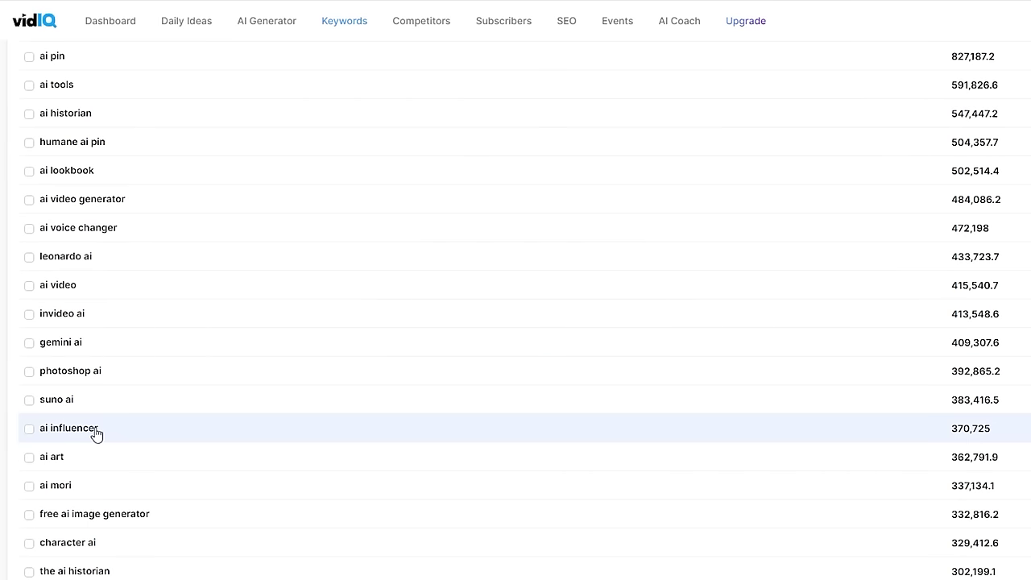
{"action": "left_click", "coordinate": [95, 434]}
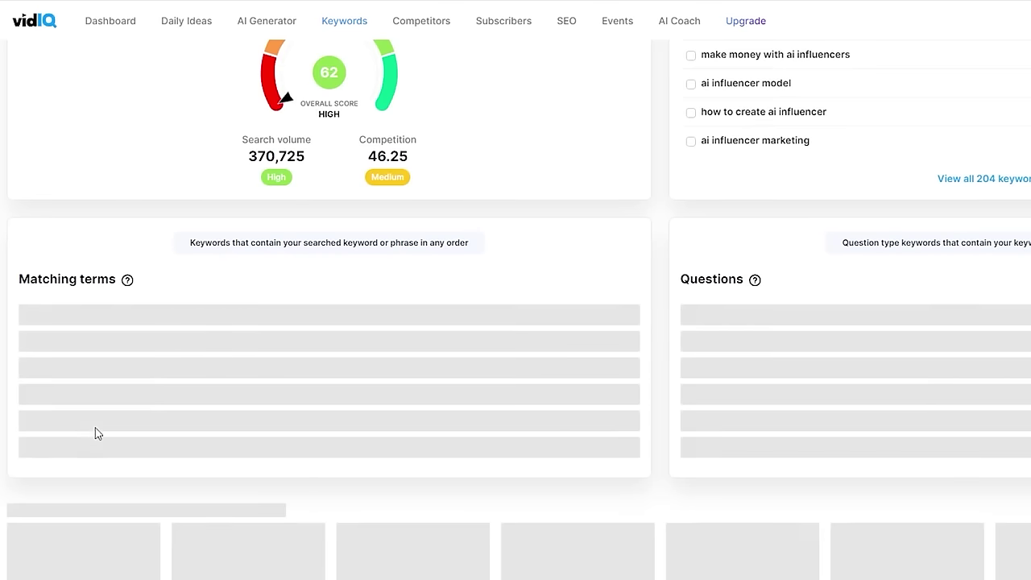
{"action": "scroll", "coordinate": [94, 430], "scroll_direction": "up", "scroll_amount": 4}
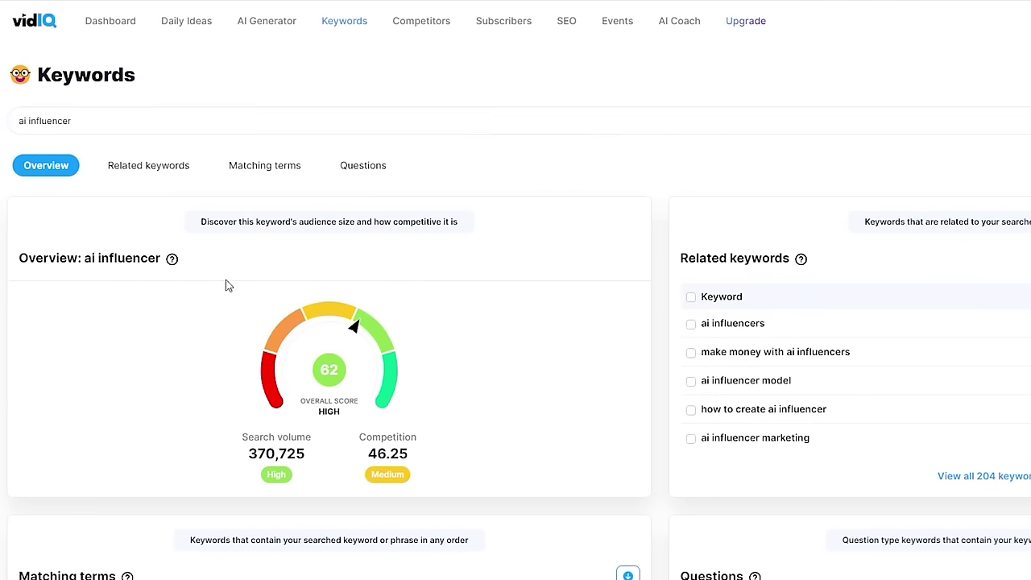
- List the matching terms for "ai influencer" and open the longer keyword "how to make ai instagram influencer"
{"action": "left_click", "coordinate": [259, 176]}
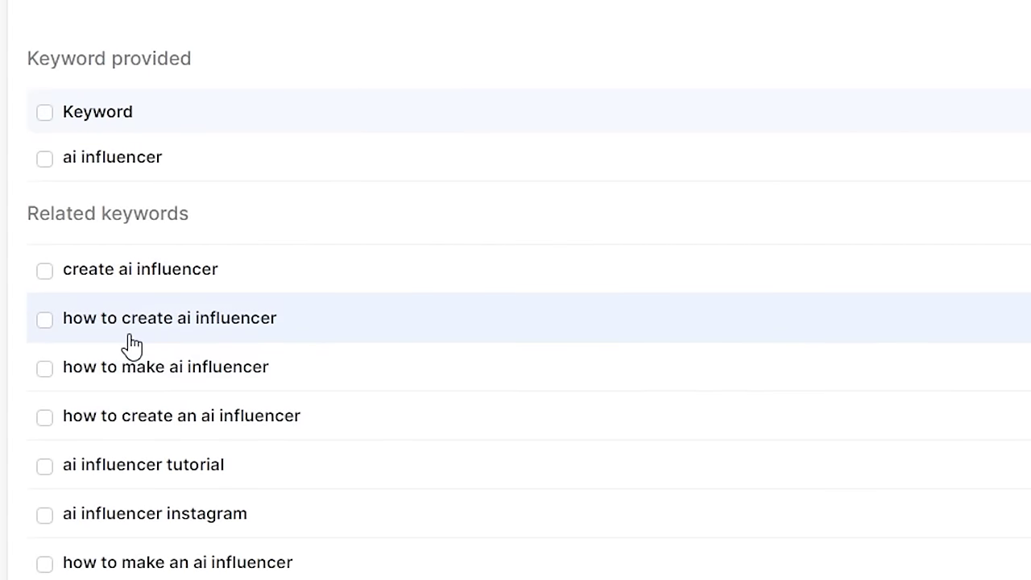
{"action": "scroll", "coordinate": [417, 380], "scroll_direction": "down", "scroll_amount": 15}
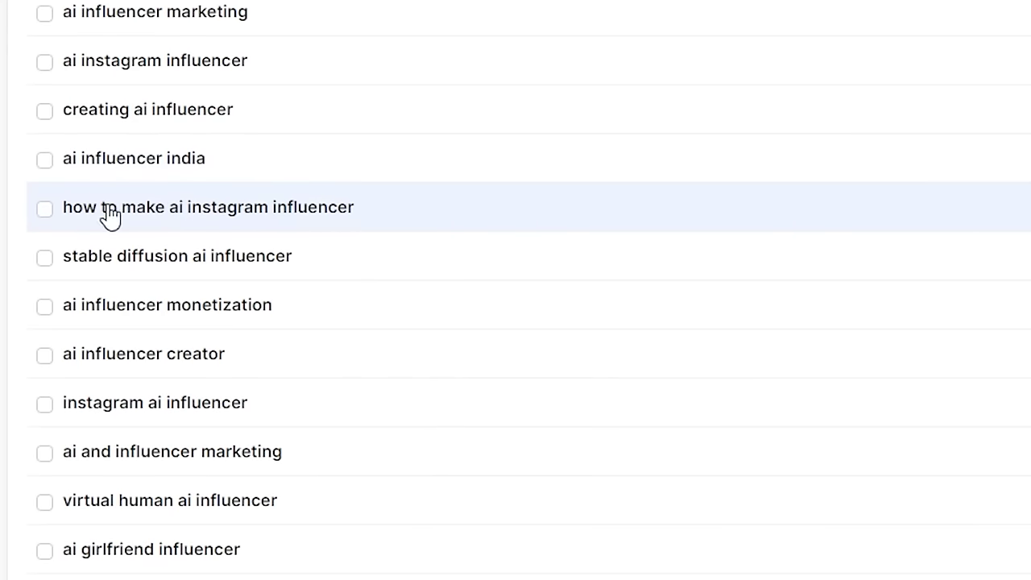
{"action": "left_click", "coordinate": [110, 216]}
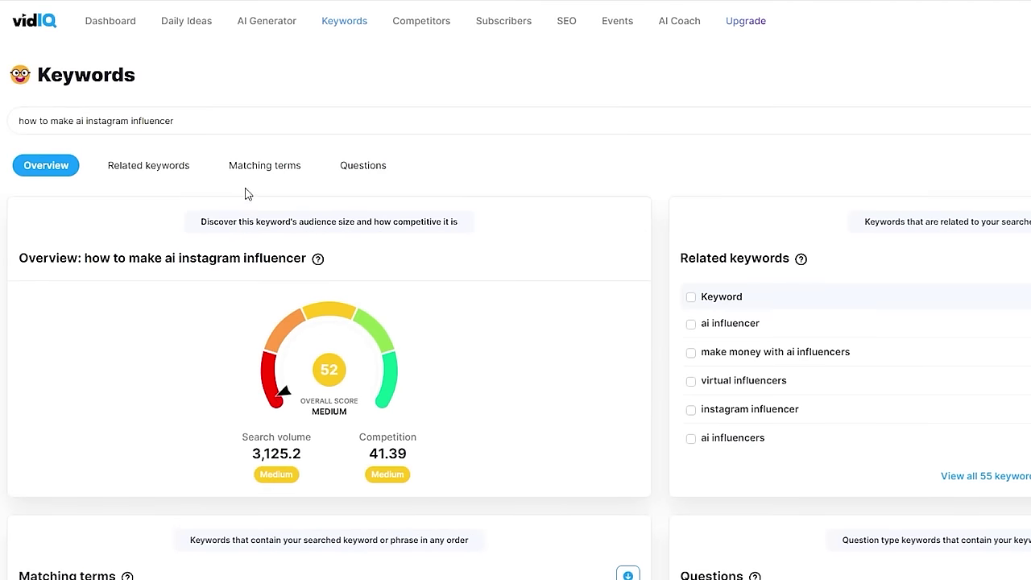
- Show the matching terms for "how to make ai instagram influencer" and select that provided keyword in the list
{"action": "left_click", "coordinate": [257, 165]}
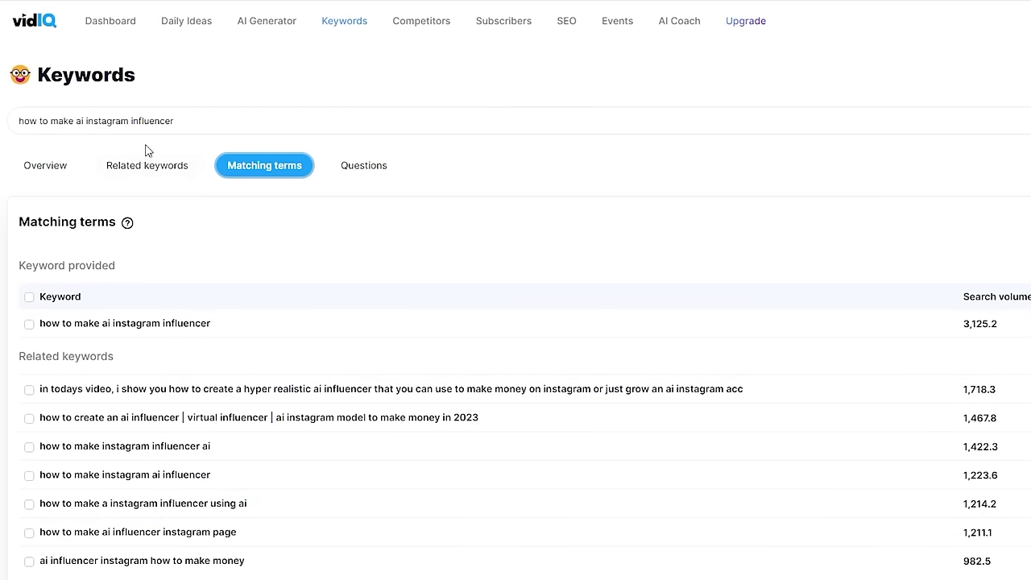
{"action": "left_click", "coordinate": [181, 126]}
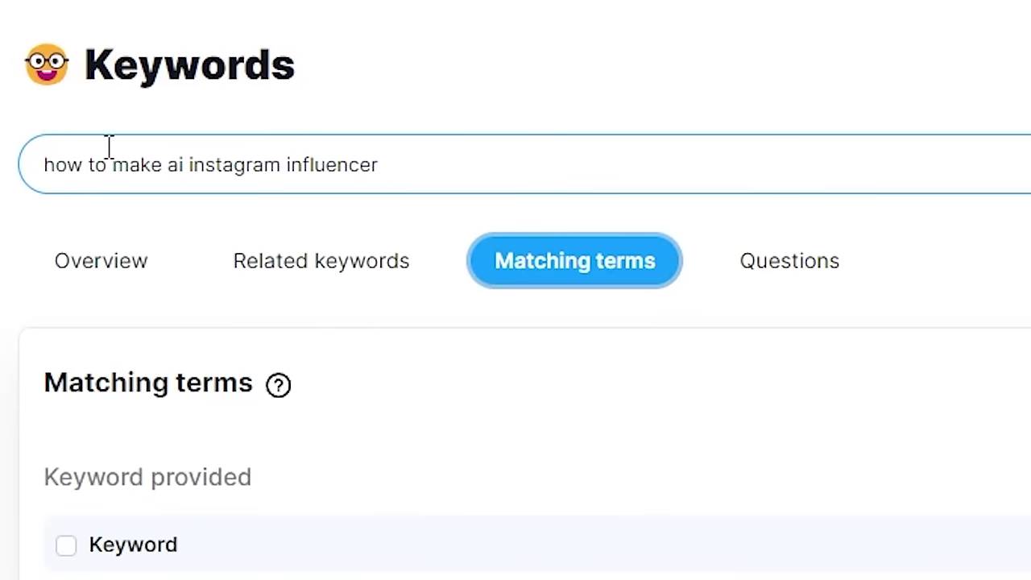
{"action": "left_click", "coordinate": [29, 323]}
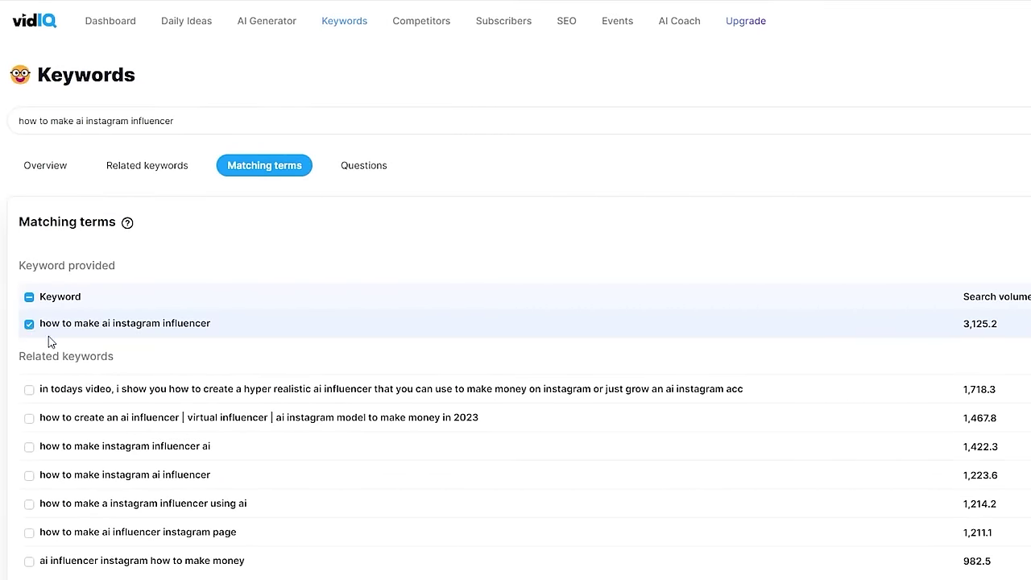
- Switch to YouTube and paste the chosen keyword into its video search
{"action": "left_click", "coordinate": [564, 568]}
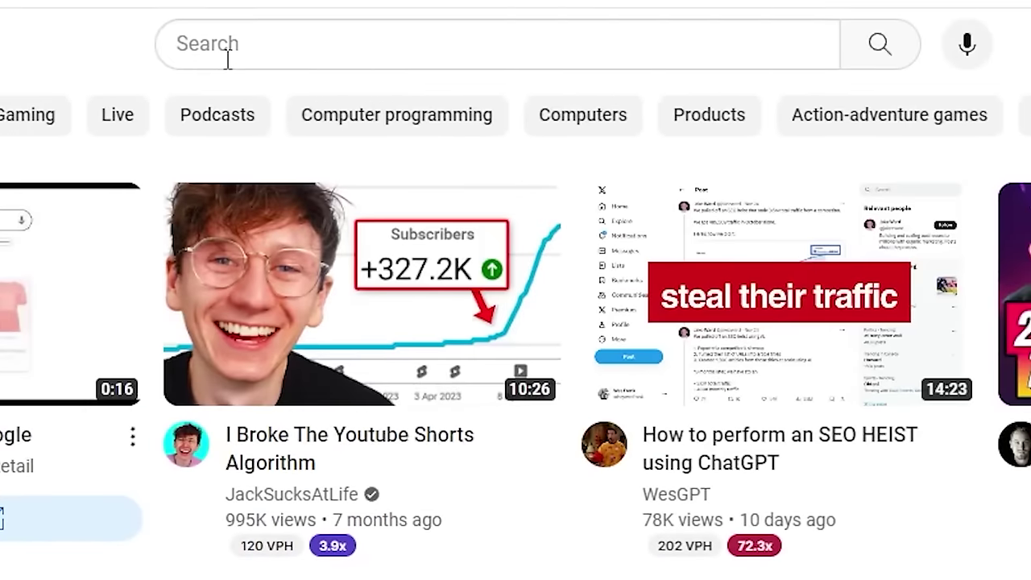
{"action": "right_click", "coordinate": [230, 63]}
{"action": "left_click", "coordinate": [341, 322]}
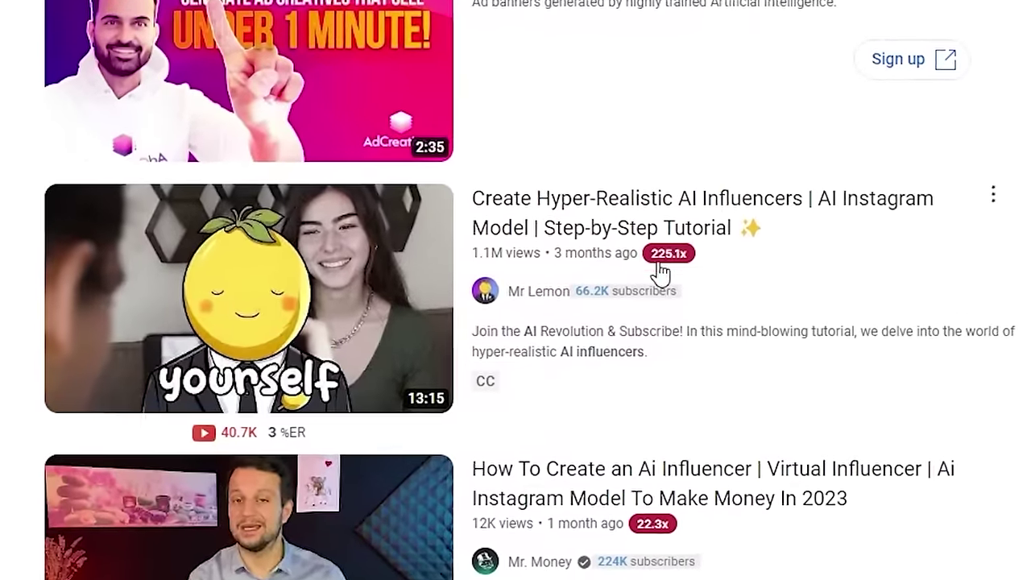
- Check the outlier score, preview and channel of the "Create Hyper-Realistic AI Influencers" video in the search results
{"action": "mouse_move", "coordinate": [453, 316]}
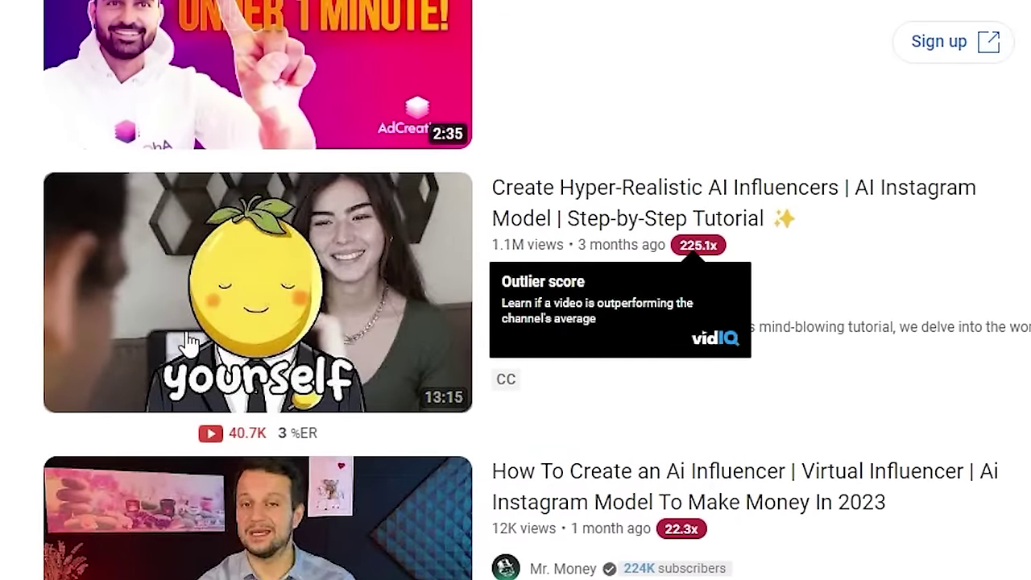
{"action": "mouse_move", "coordinate": [244, 356]}
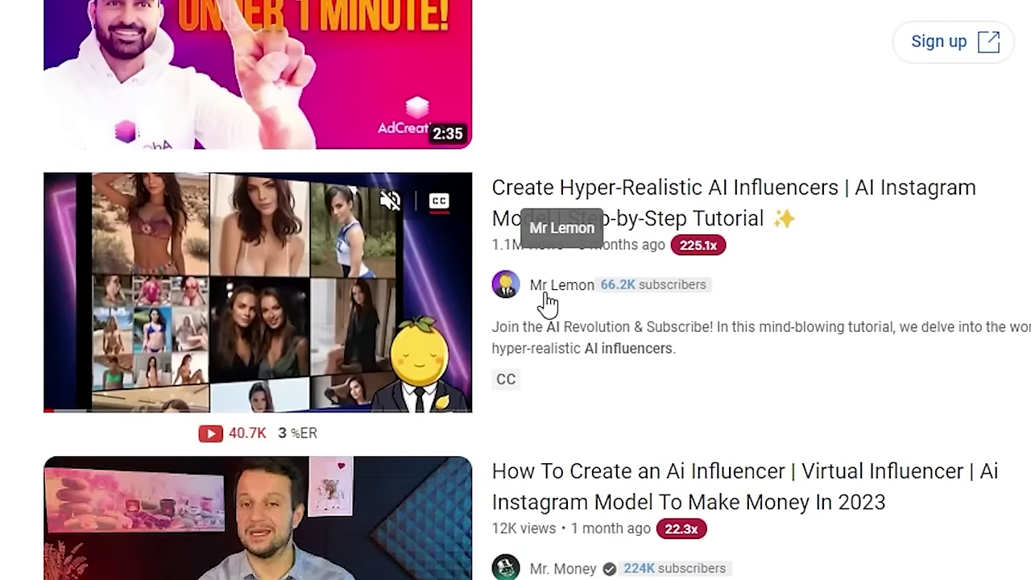
{"action": "mouse_move", "coordinate": [707, 245]}
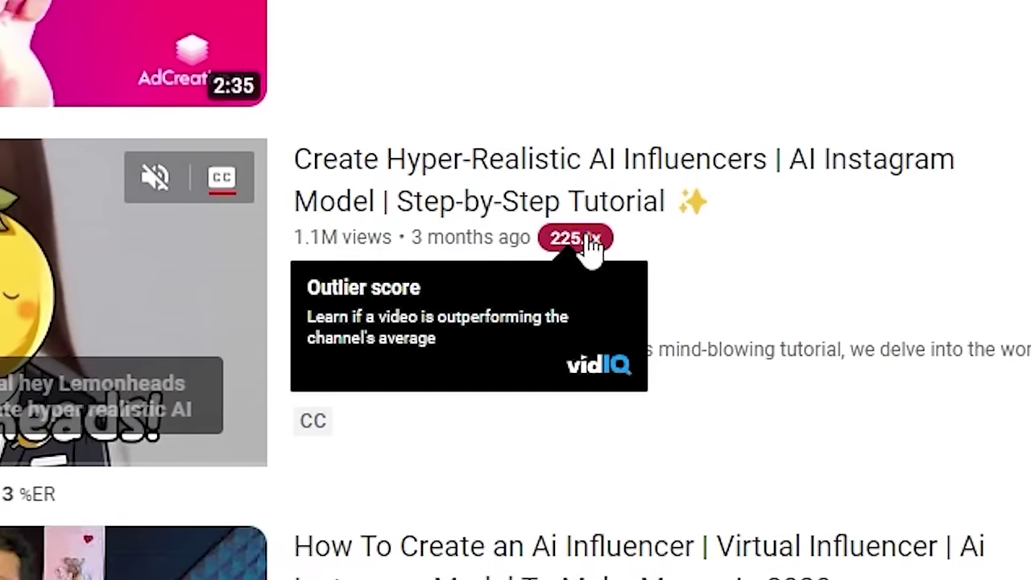
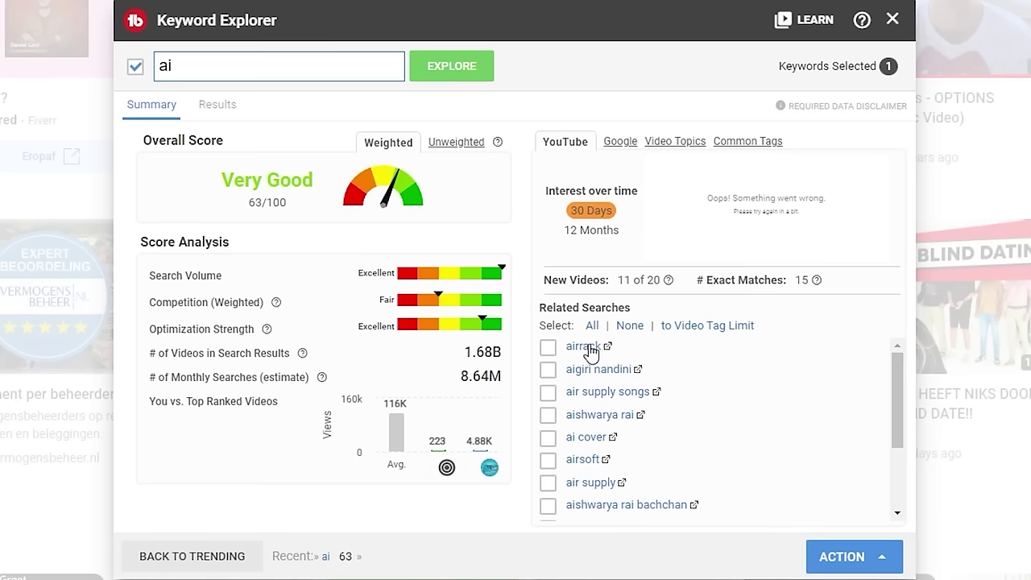
- Look through the related searches for "ai" in TubeBuddy's Keyword Explorer, then explore the keyword "ai video"
{"action": "scroll", "coordinate": [590, 352], "scroll_direction": "down", "scroll_amount": 3}
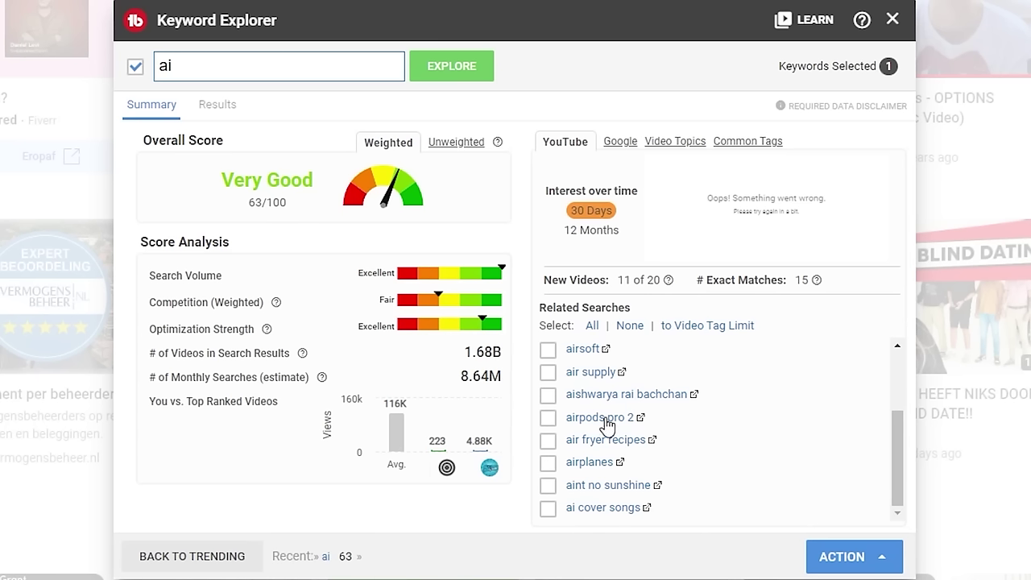
{"action": "scroll", "coordinate": [683, 427], "scroll_direction": "up", "scroll_amount": 3}
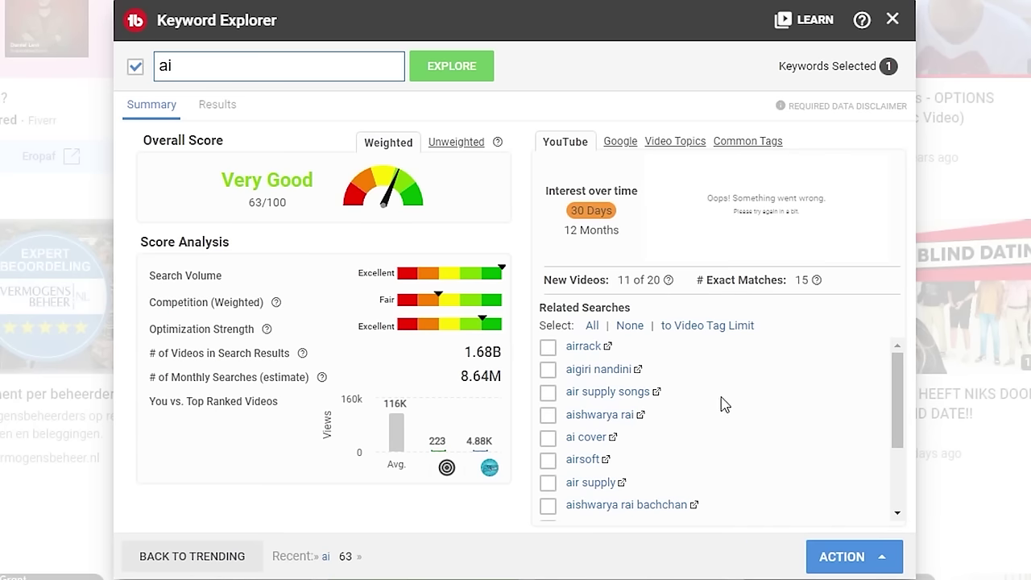
{"action": "left_click", "coordinate": [226, 60]}
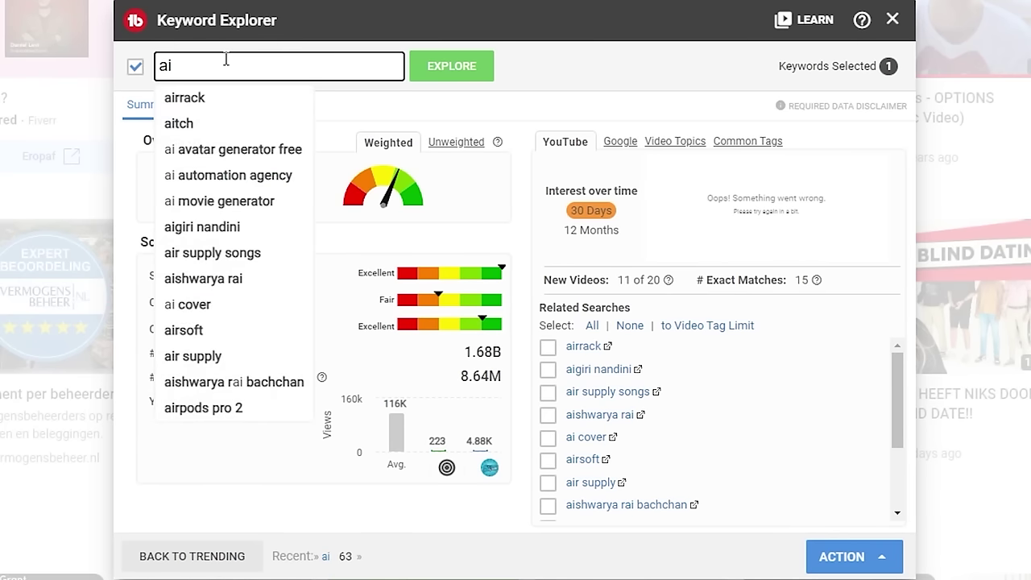
{"action": "type", "text": "video"}
{"action": "key", "text": "Return"}
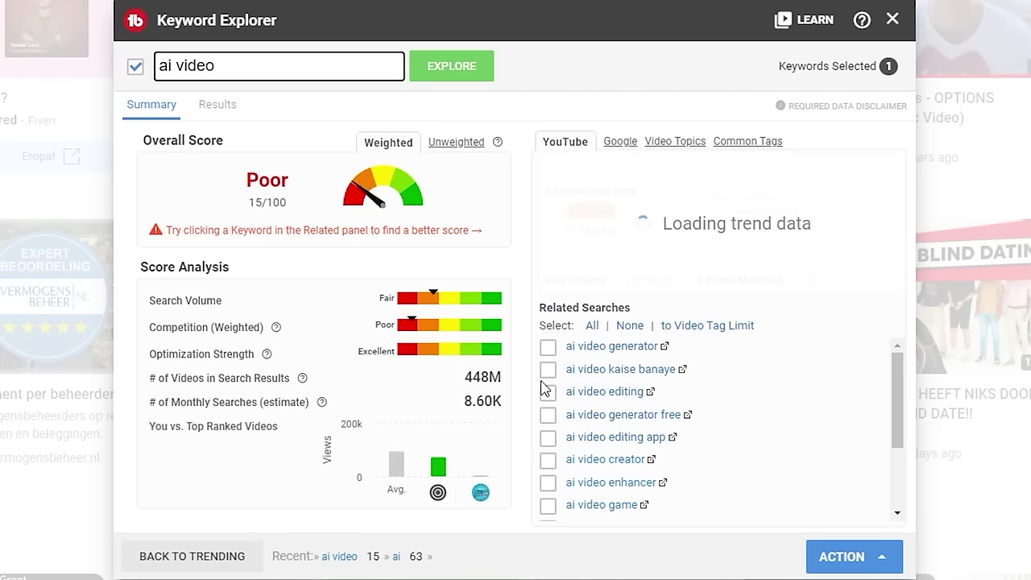
- Look through the related searches suggested for "ai video"
{"action": "scroll", "coordinate": [661, 399], "scroll_direction": "down", "scroll_amount": 3}
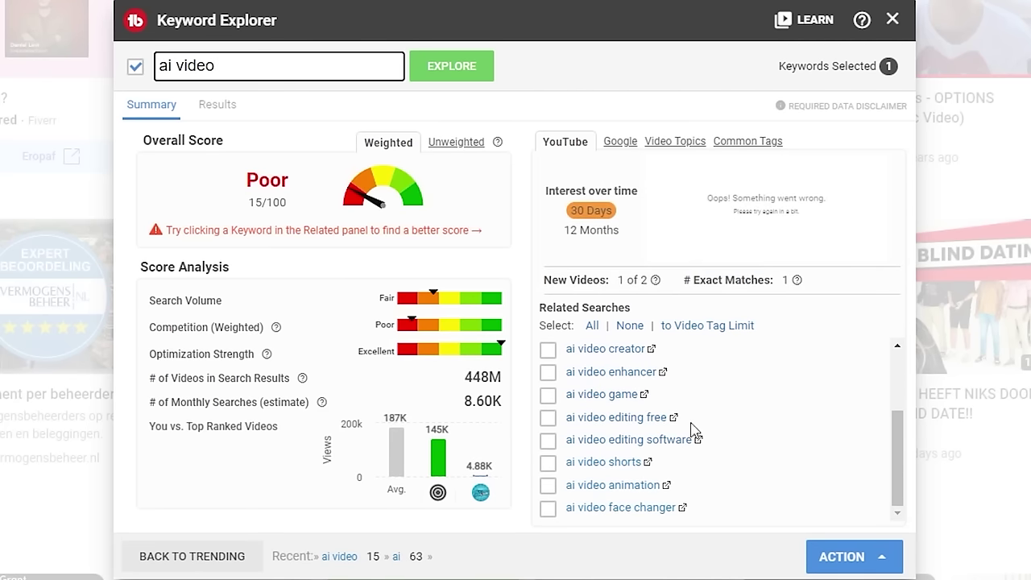
{"action": "scroll", "coordinate": [690, 431], "scroll_direction": "down", "scroll_amount": 2}
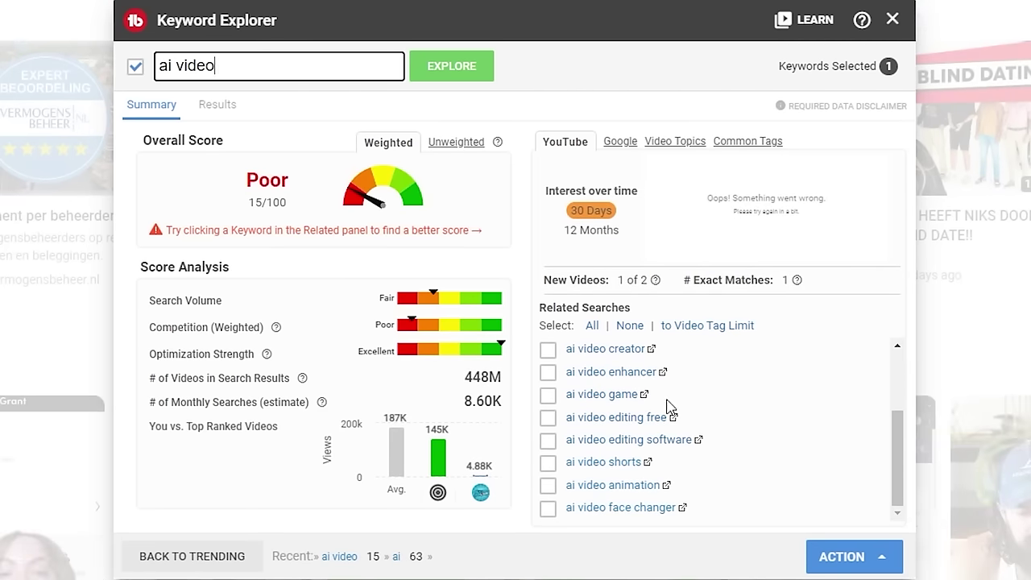
{"action": "left_click", "coordinate": [644, 509]}
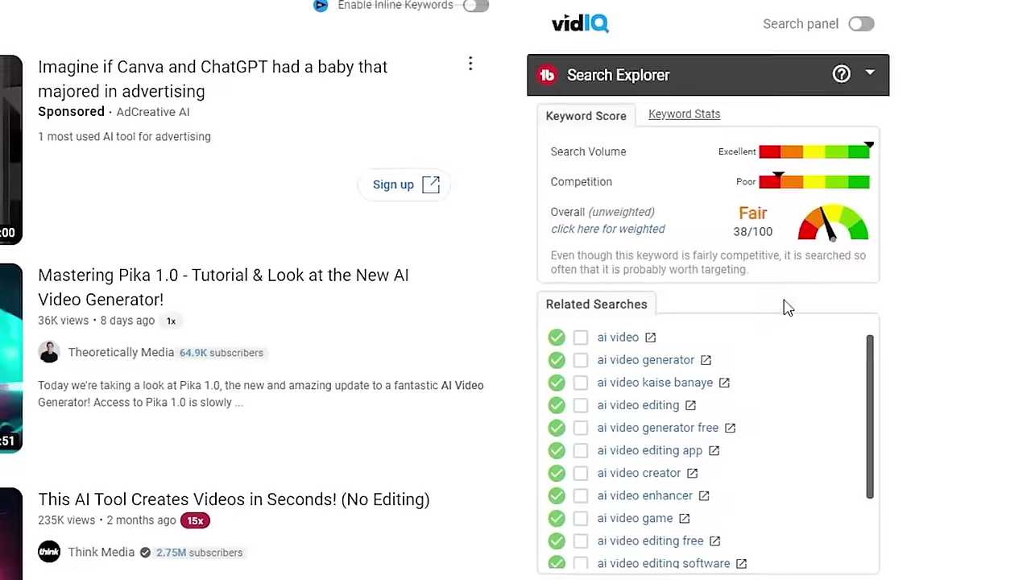
- Review TubeBuddy's related searches for "ai video" and examine the score analysis of the keyword "ai video face changer"
{"action": "scroll", "coordinate": [565, 354], "scroll_direction": "down", "scroll_amount": 1}
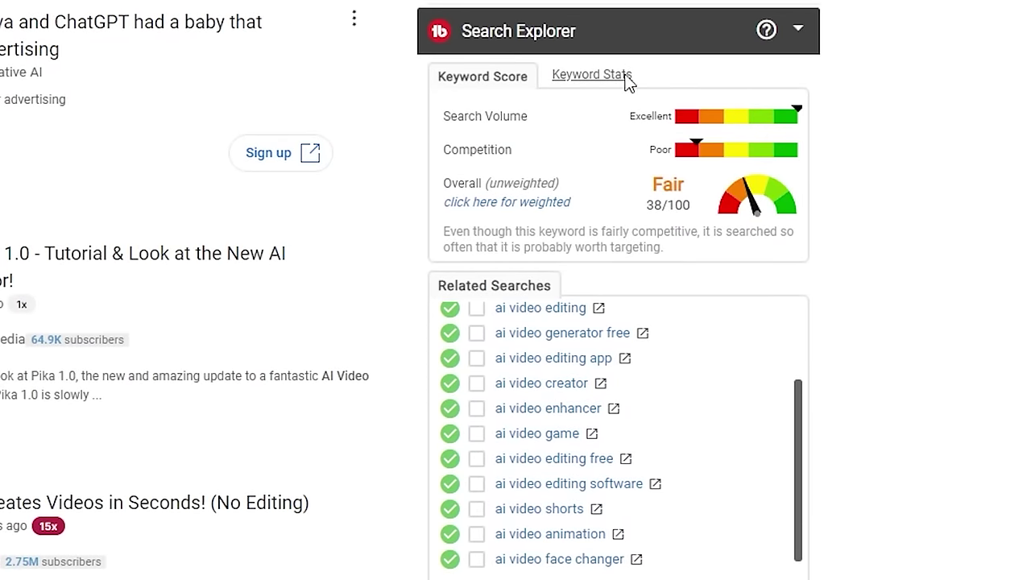
{"action": "scroll", "coordinate": [600, 387], "scroll_direction": "up", "scroll_amount": 1}
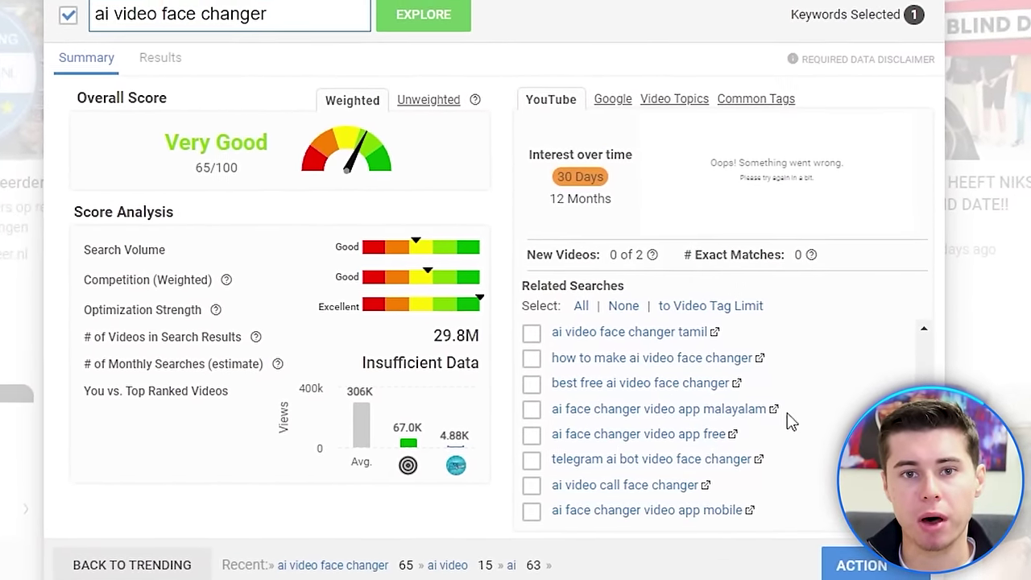
{"action": "mouse_move", "coordinate": [238, 337]}
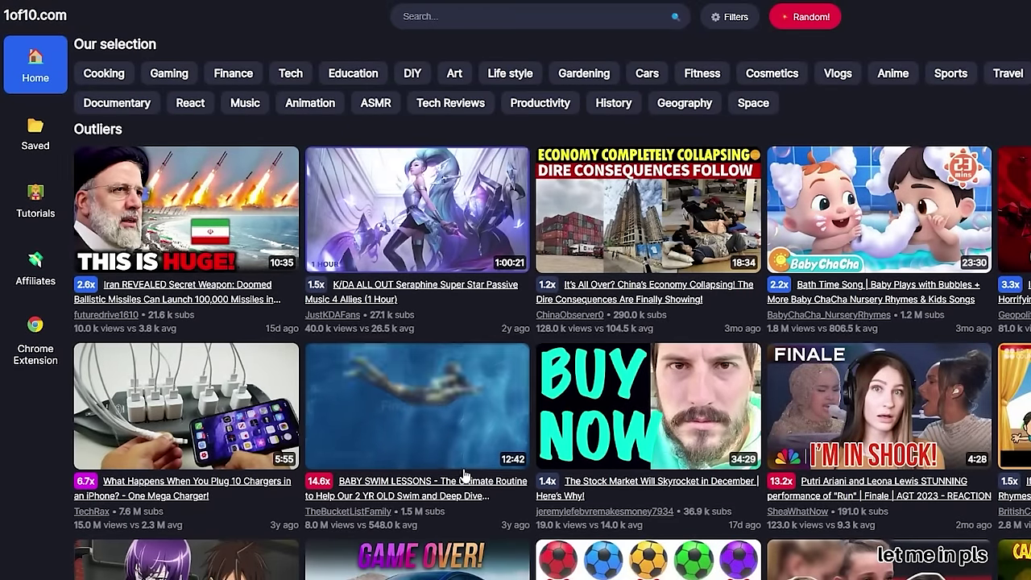
- Switch to 1of10.com, browse the outlier videos on the home page and show those of the Tech category
{"action": "mouse_move", "coordinate": [487, 223]}
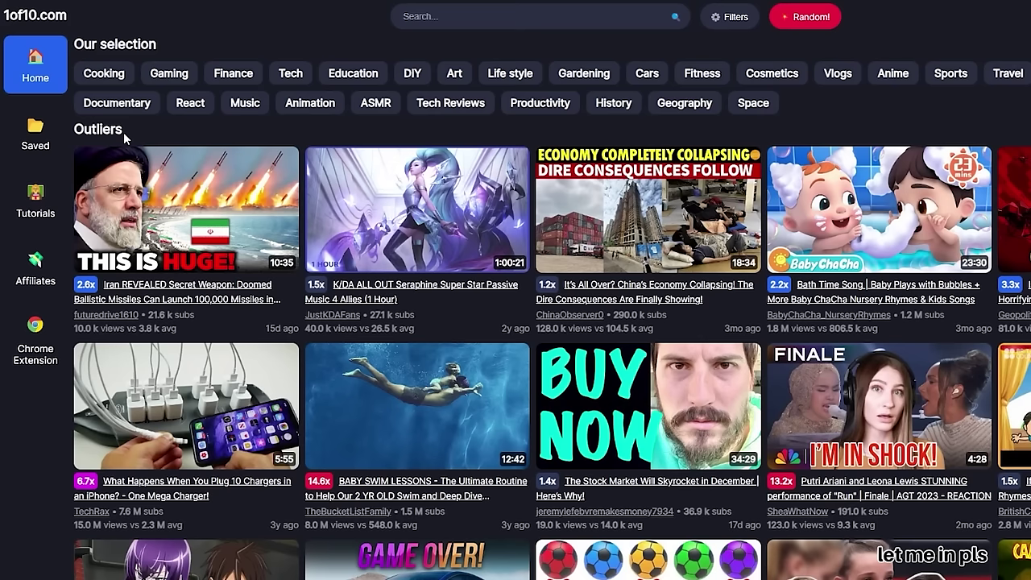
{"action": "mouse_move", "coordinate": [544, 256]}
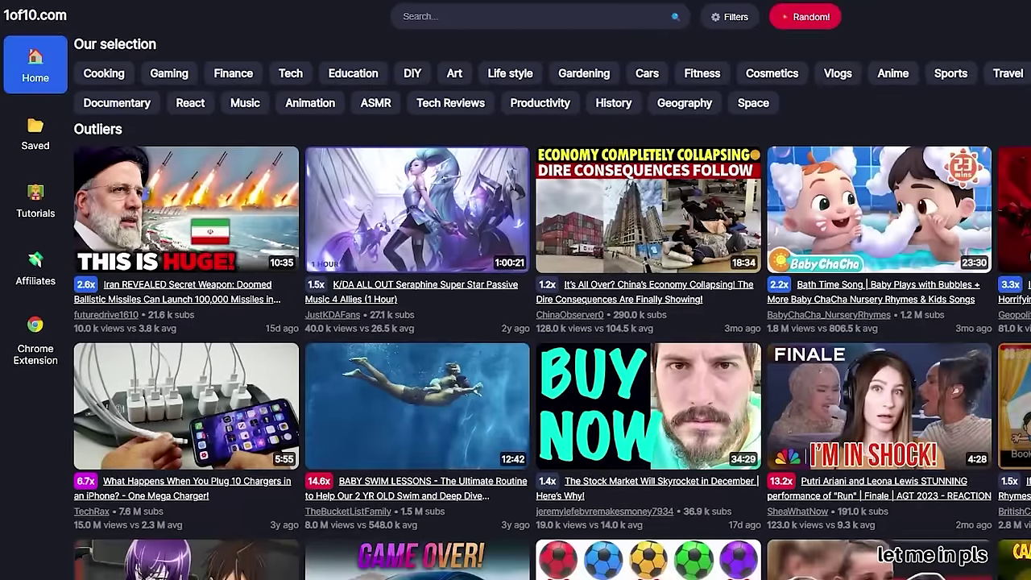
{"action": "scroll", "coordinate": [886, 405], "scroll_direction": "down", "scroll_amount": 5}
{"action": "scroll", "coordinate": [881, 410], "scroll_direction": "up", "scroll_amount": 5}
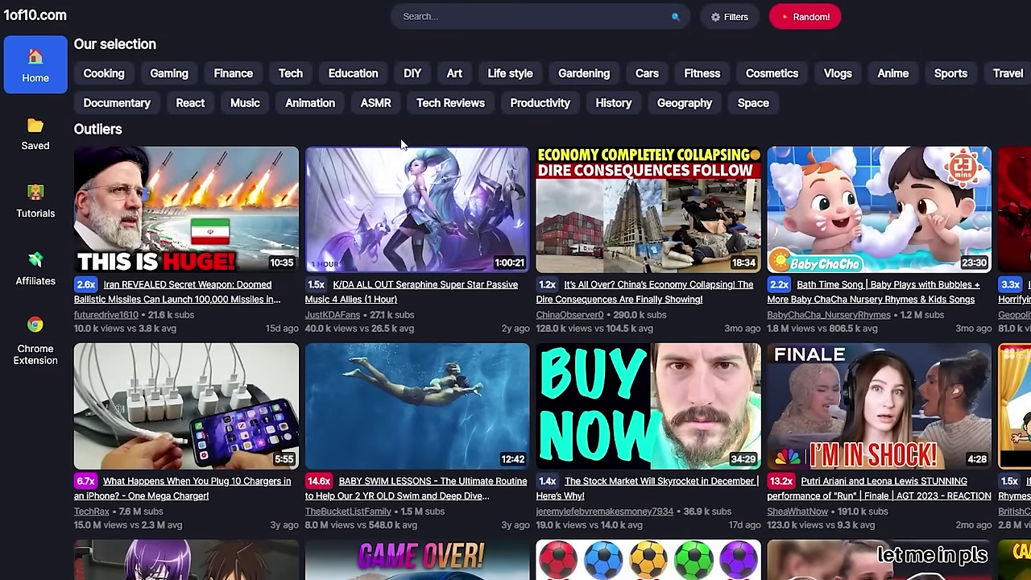
{"action": "left_click", "coordinate": [291, 74]}
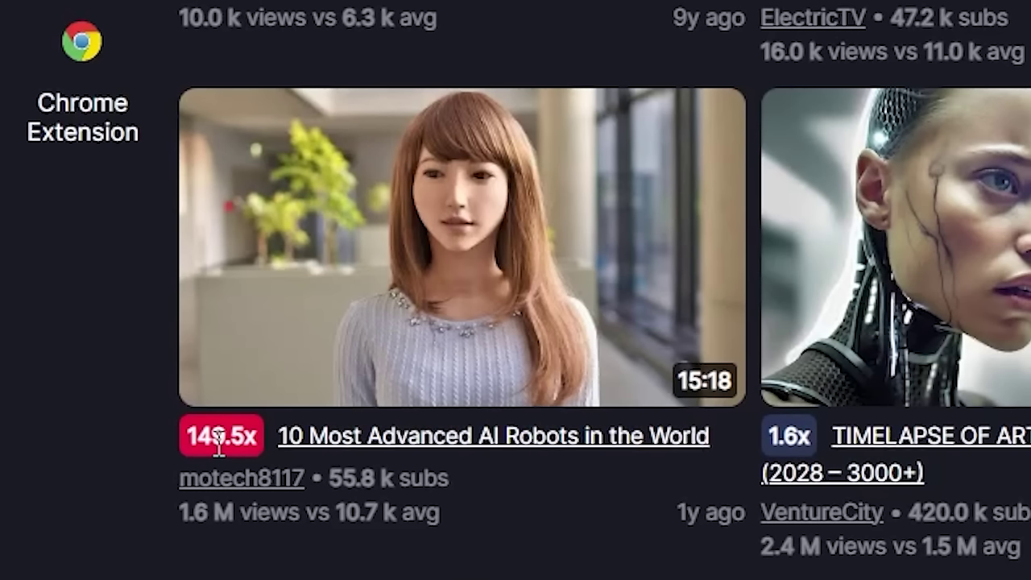
- Check the "10 Most Advanced AI Robots in the World" outlier and find videos similar to "Google DeepMind Introduces RT-X Models - Super Robots AI"
{"action": "left_click", "coordinate": [512, 443]}
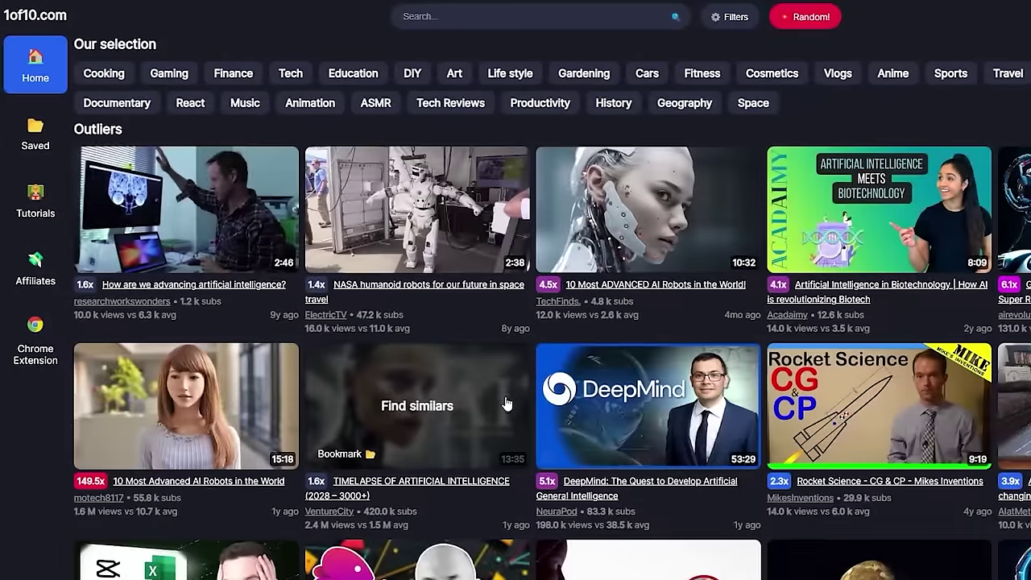
{"action": "mouse_move", "coordinate": [401, 210]}
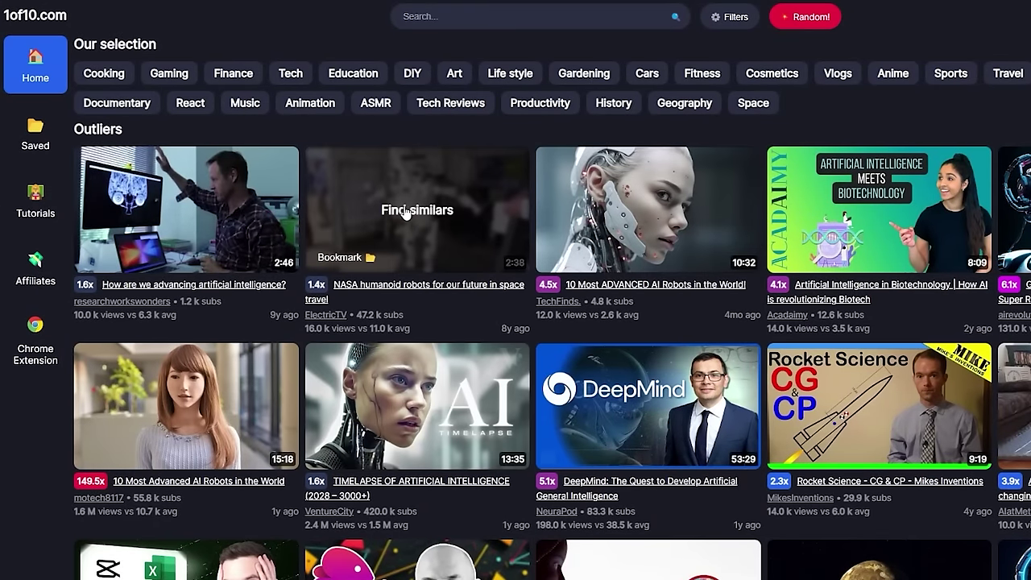
{"action": "mouse_move", "coordinate": [1014, 469]}
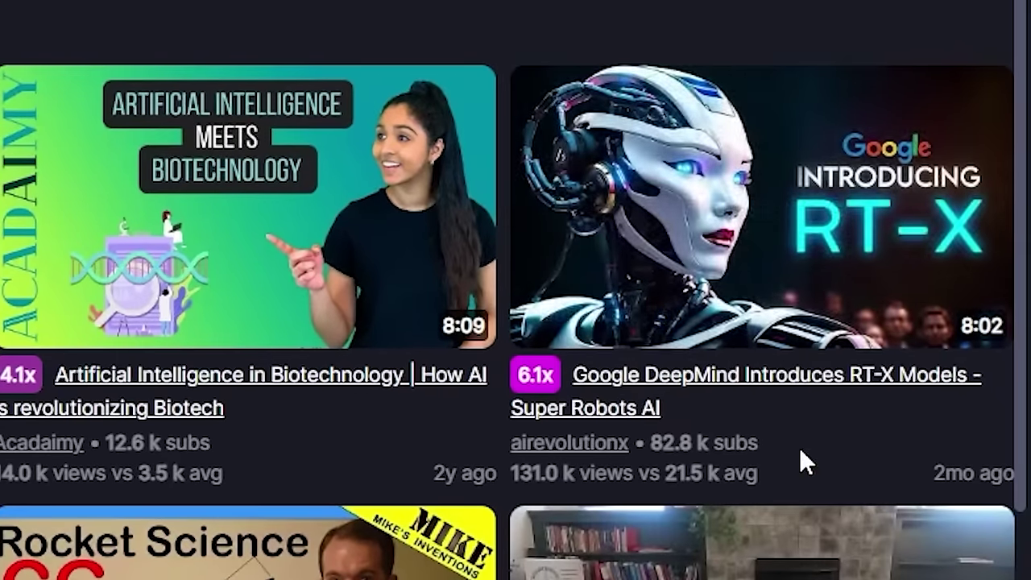
{"action": "mouse_move", "coordinate": [1026, 299]}
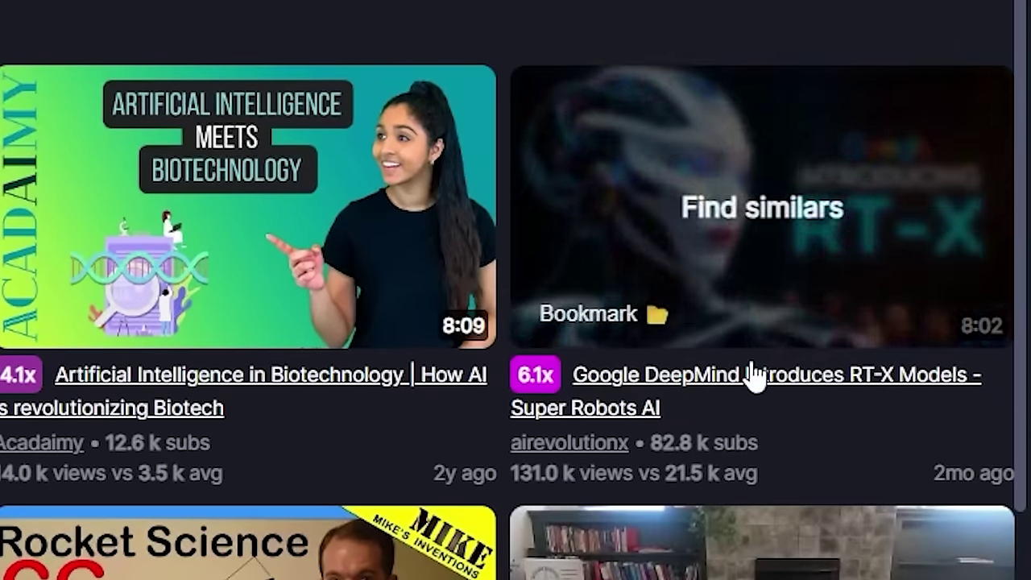
{"action": "left_click", "coordinate": [755, 219]}
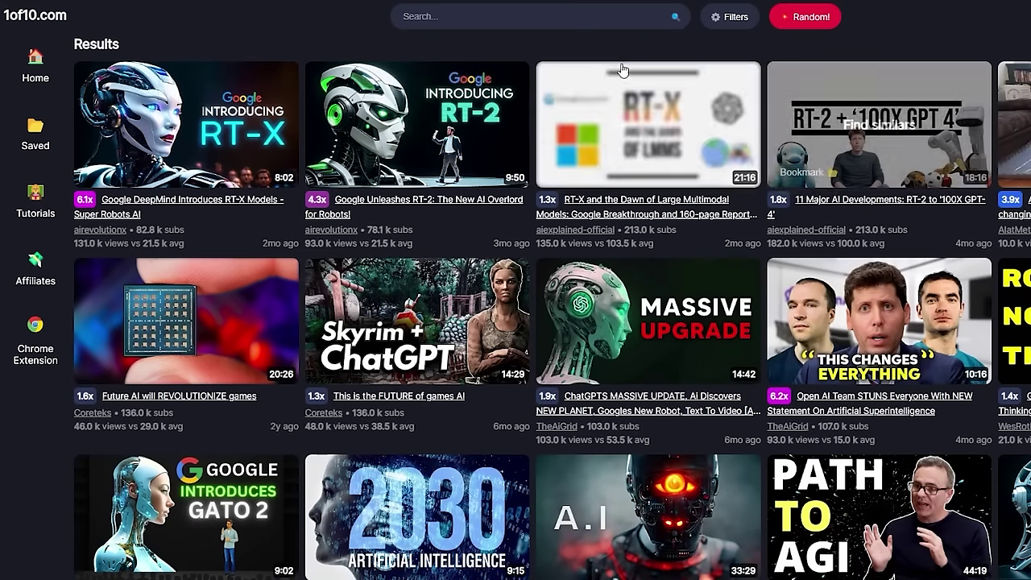
- Bookmark the "Google DeepMind Introduces RT-X Models" video and open the "google ai" folder in the saved bookmarks
{"action": "mouse_move", "coordinate": [232, 131]}
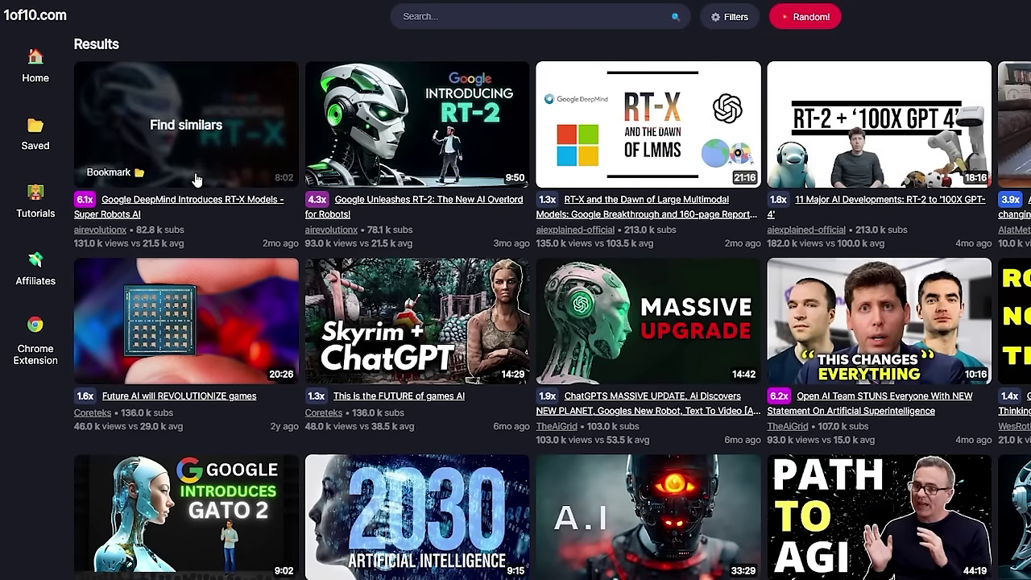
{"action": "left_click", "coordinate": [135, 174]}
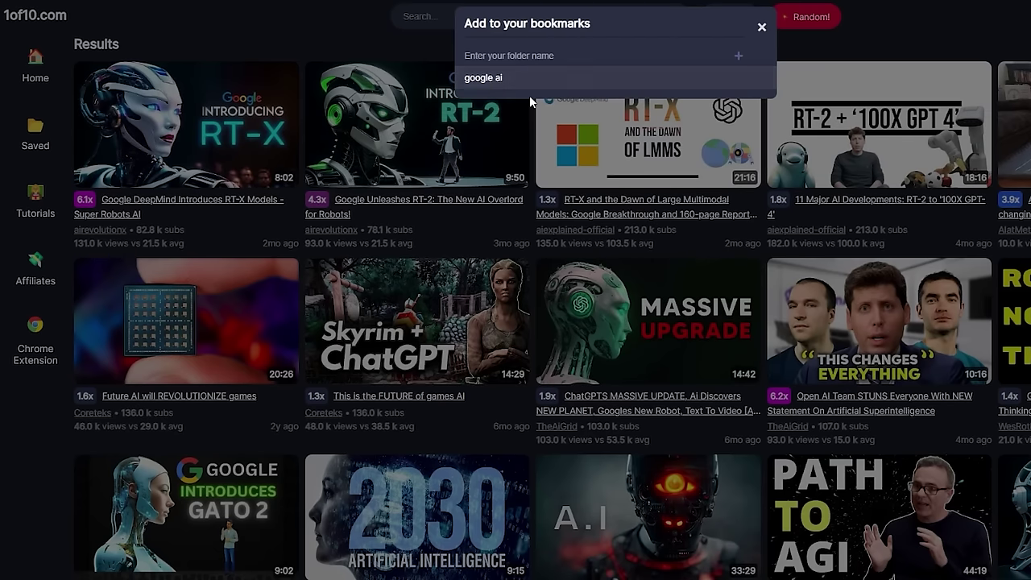
{"action": "left_click", "coordinate": [35, 133]}
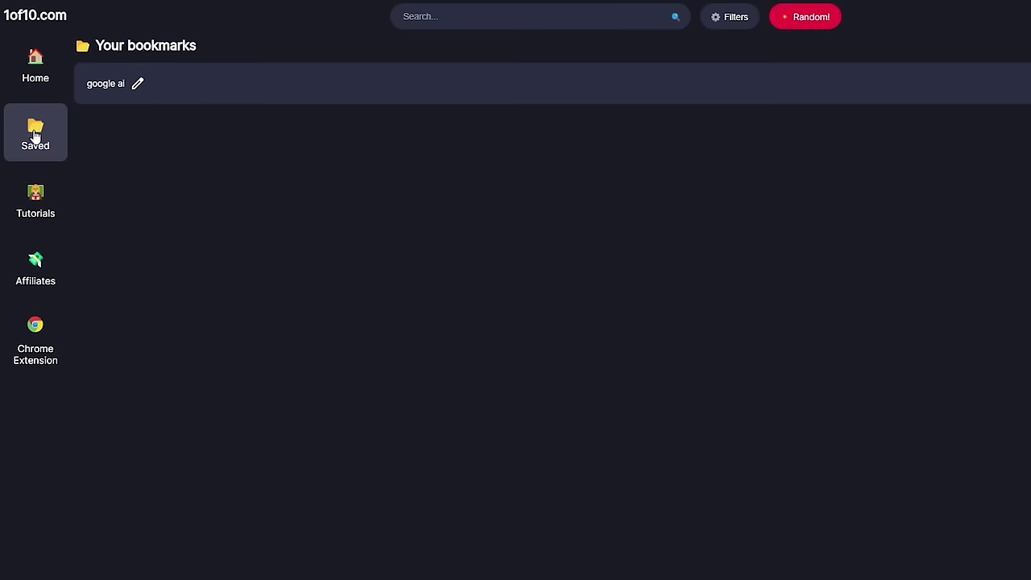
{"action": "left_click", "coordinate": [100, 99]}
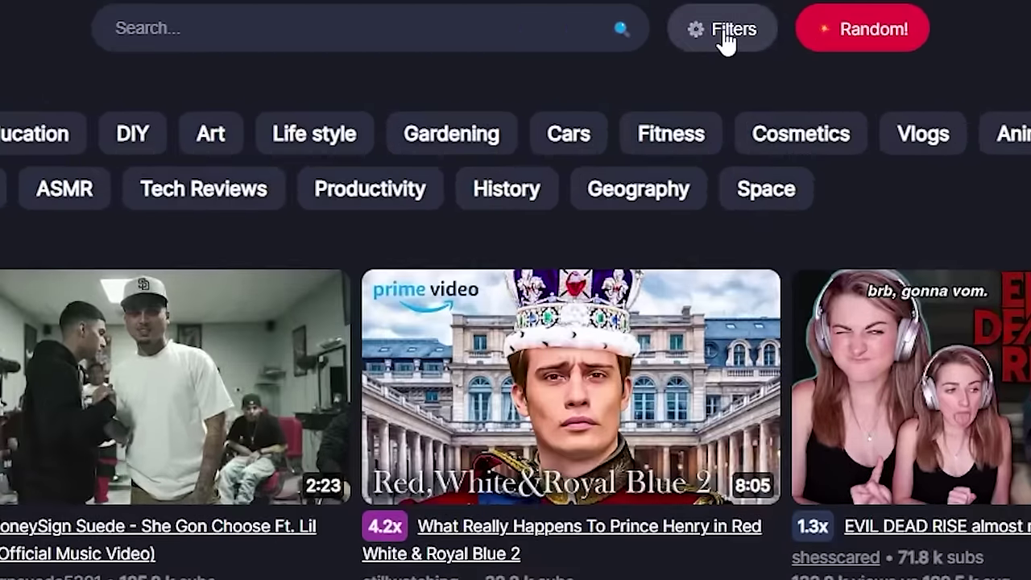
- Filter the outliers to a minimum multiplier of 4.0x, at least 50.1 k views, the last 3 months and at most 28.8 k subscribers
{"action": "left_click", "coordinate": [725, 33]}
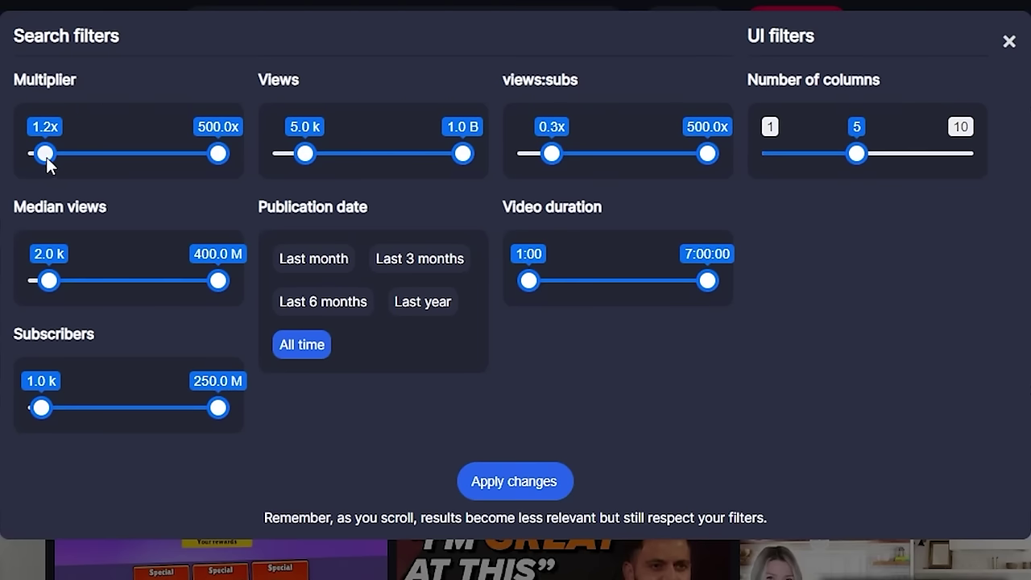
{"action": "left_click_drag", "start_coordinate": [46, 156], "coordinate": [82, 160]}
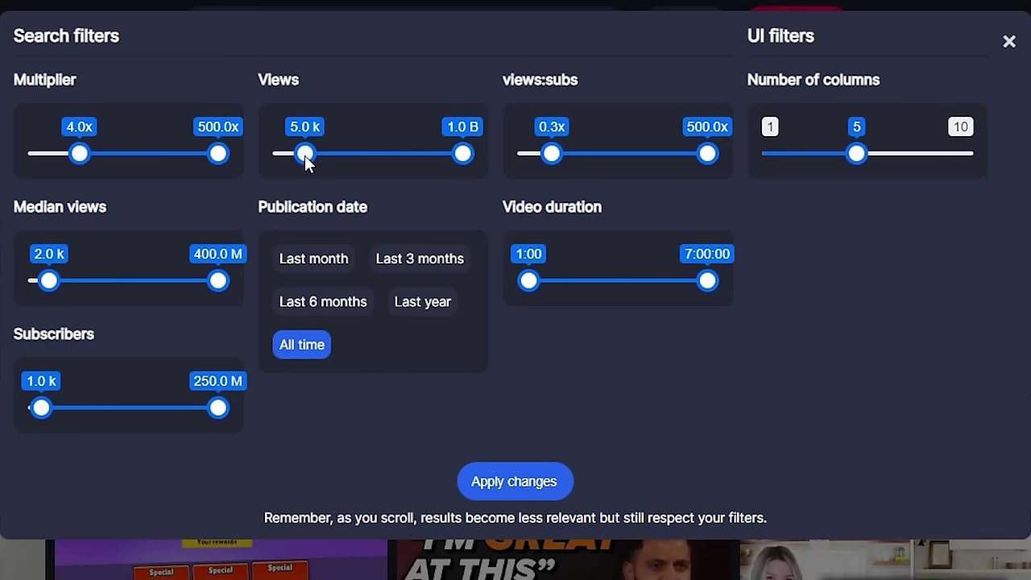
{"action": "left_click_drag", "start_coordinate": [305, 161], "coordinate": [336, 170]}
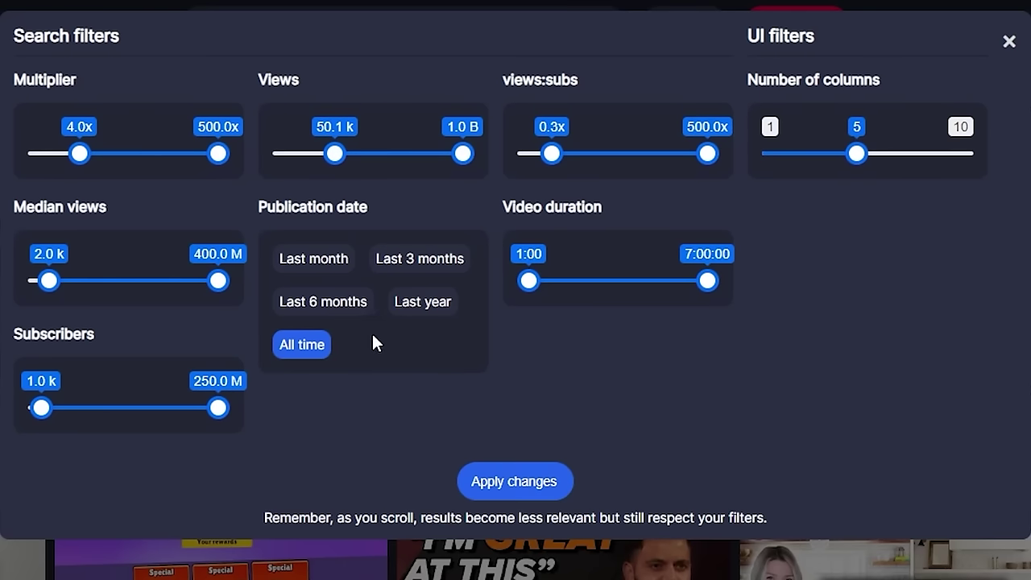
{"action": "left_click", "coordinate": [416, 265]}
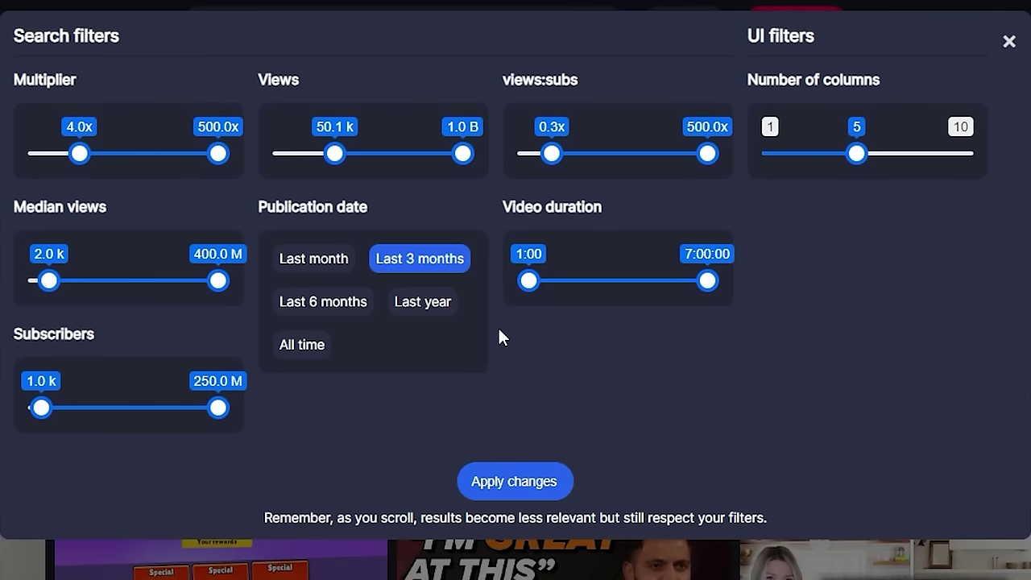
{"action": "left_click_drag", "start_coordinate": [218, 408], "coordinate": [88, 417]}
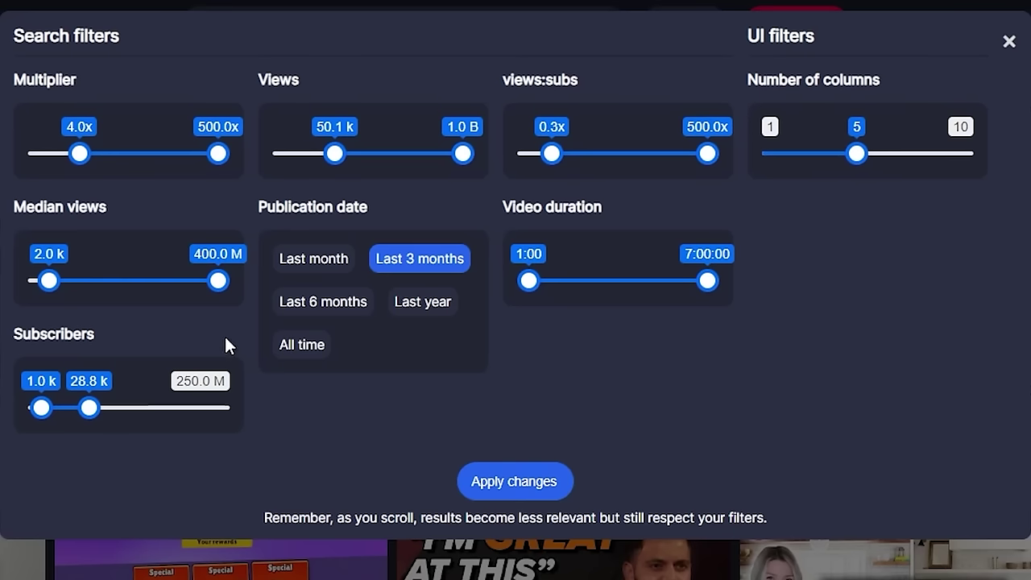
{"action": "left_click", "coordinate": [553, 486]}
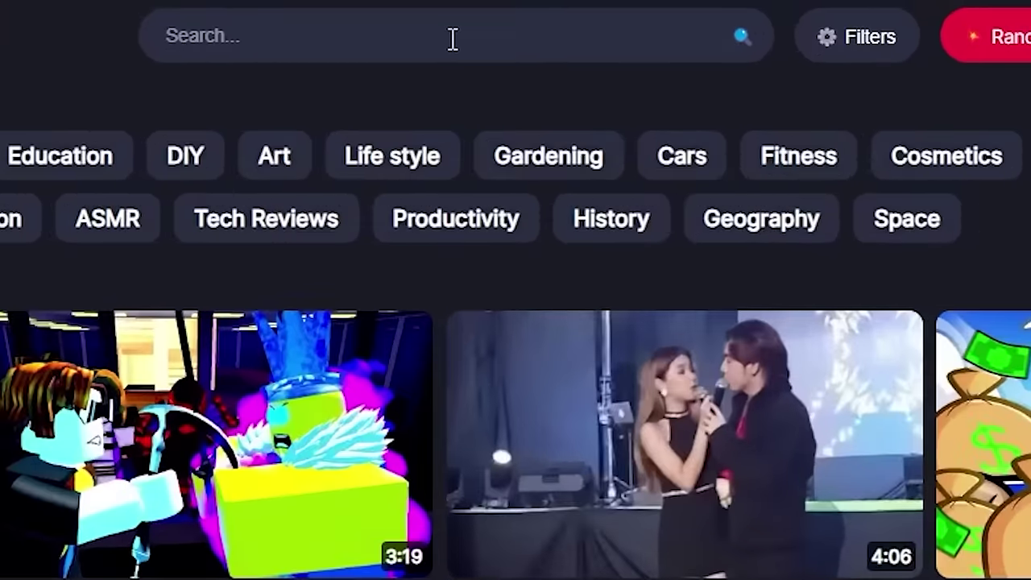
- Search the outlier videos for "ai"
{"action": "left_click", "coordinate": [453, 39]}
{"action": "type", "text": "ai"}
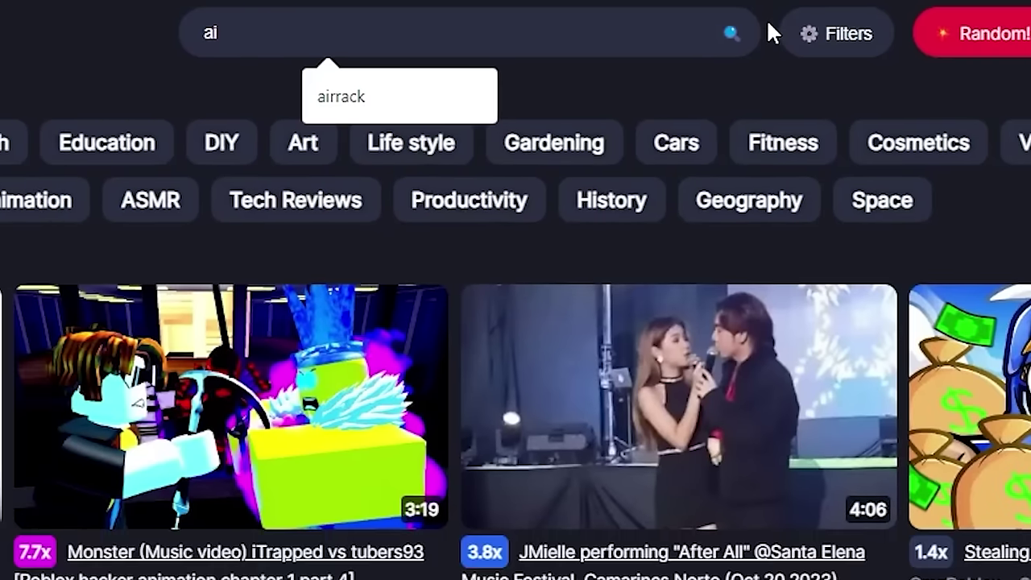
{"action": "left_click", "coordinate": [741, 36]}
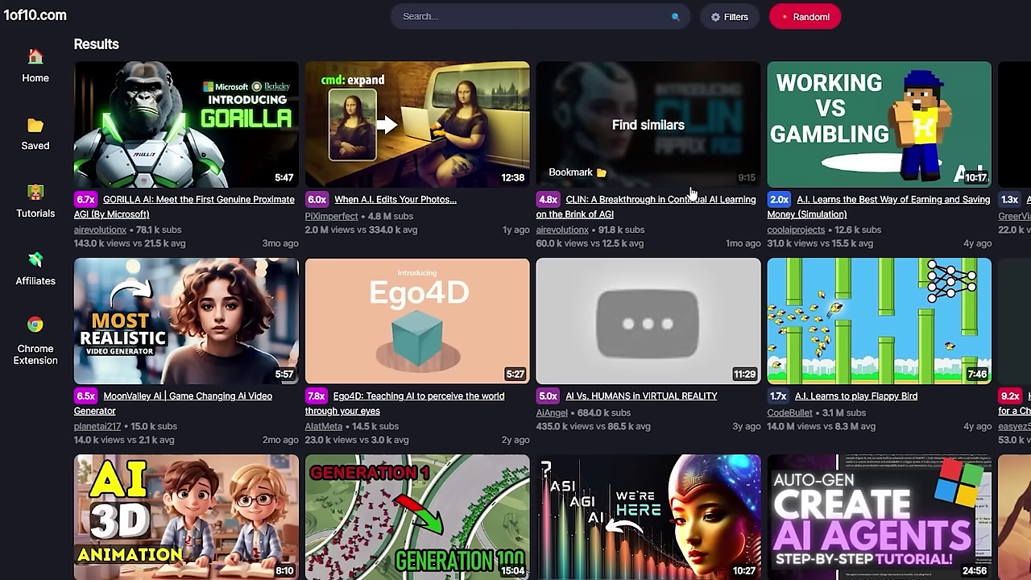
- Raise the minimum multiplier and lower the maximum subscriber count in the search filters for the "ai" results
{"action": "left_click", "coordinate": [722, 24]}
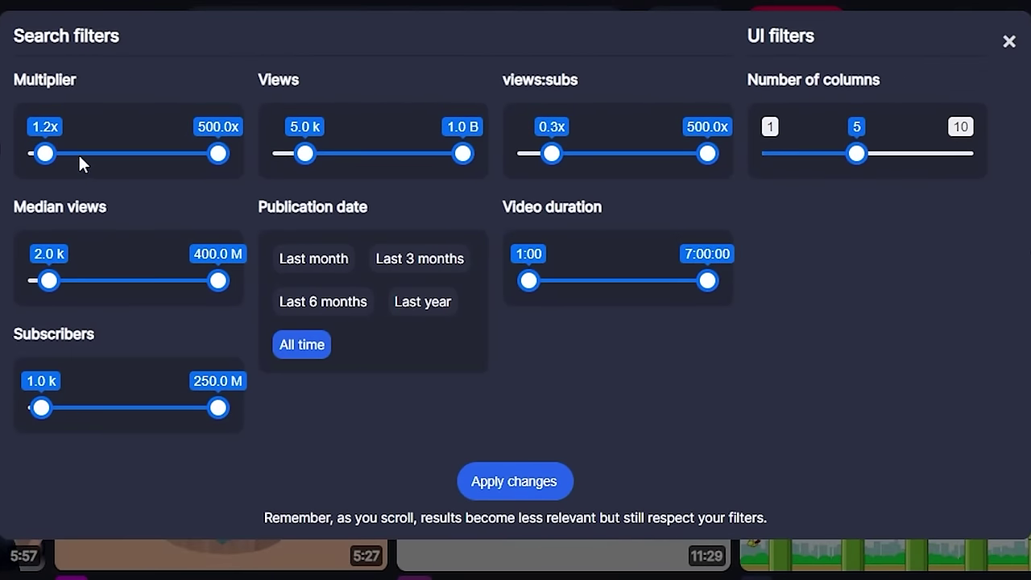
{"action": "left_click", "coordinate": [78, 155]}
{"action": "left_click", "coordinate": [143, 411]}
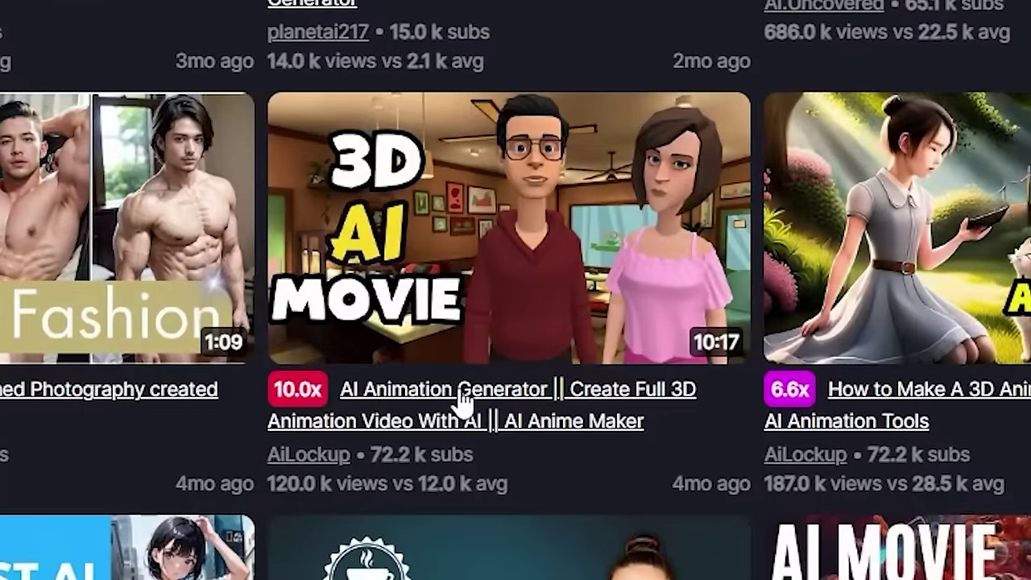
- Open the "AI Animation Generator || Create Full 3D Animation Video With AI" outlier on YouTube, pause it and select "AI Animation Generator" in its title
{"action": "left_click", "coordinate": [482, 407]}
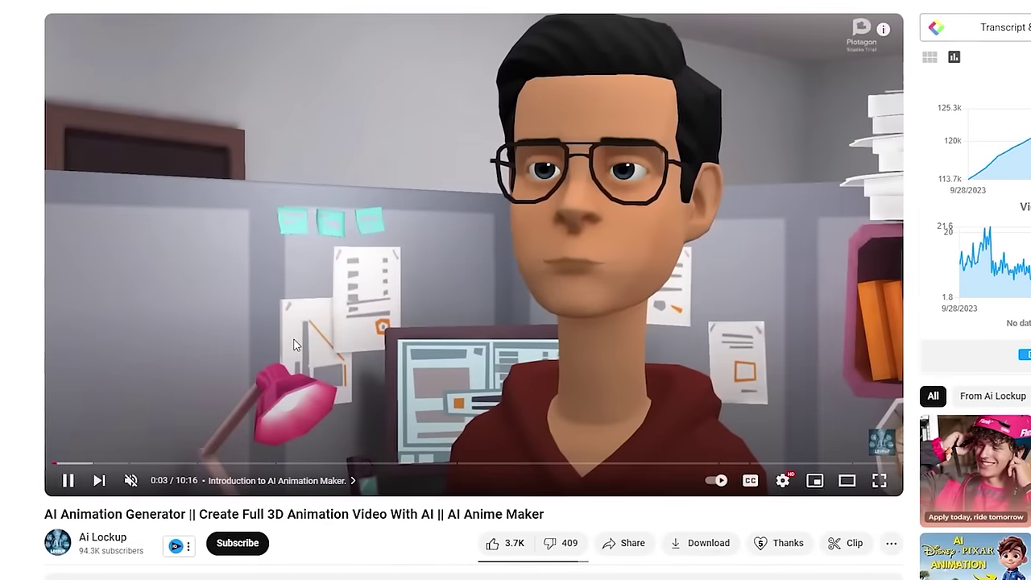
{"action": "key", "text": "k"}
{"action": "left_click_drag", "start_coordinate": [191, 514], "coordinate": [47, 508]}
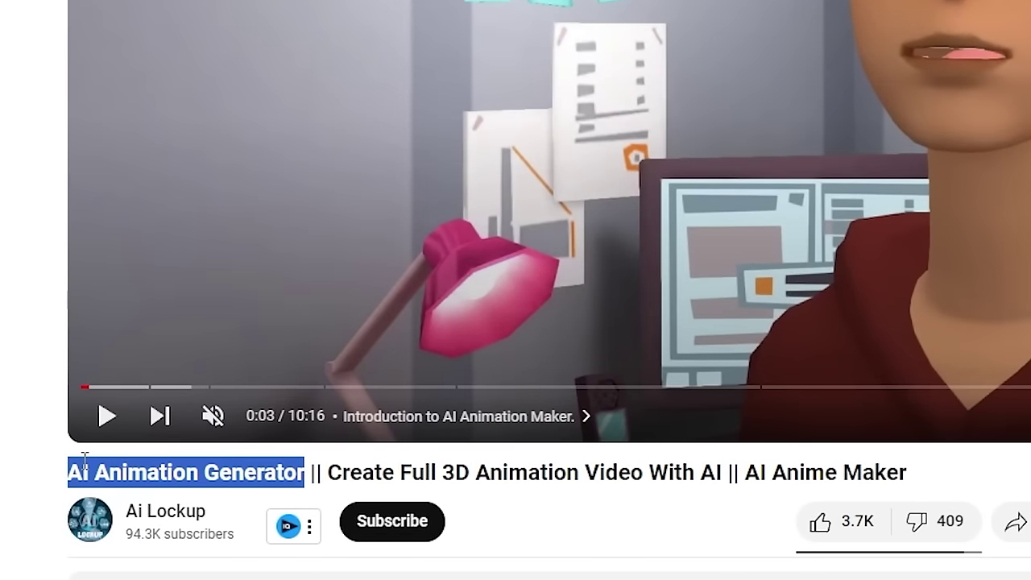